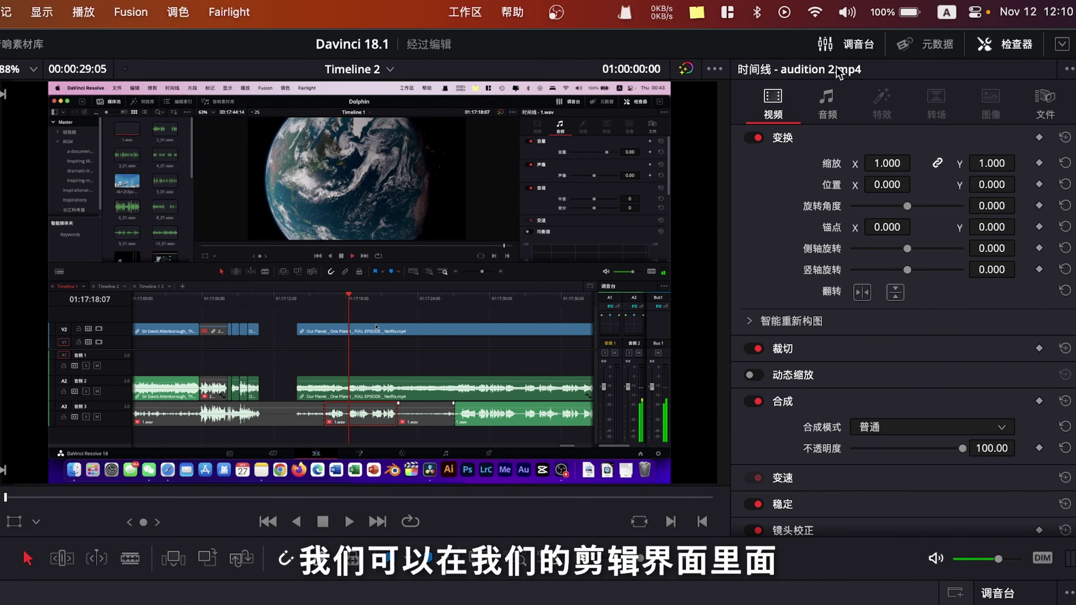
# Step: Turn off Voice Isolation on audition 2.mp4 in the Inspector and play the timeline
pyautogui.click(833, 121)
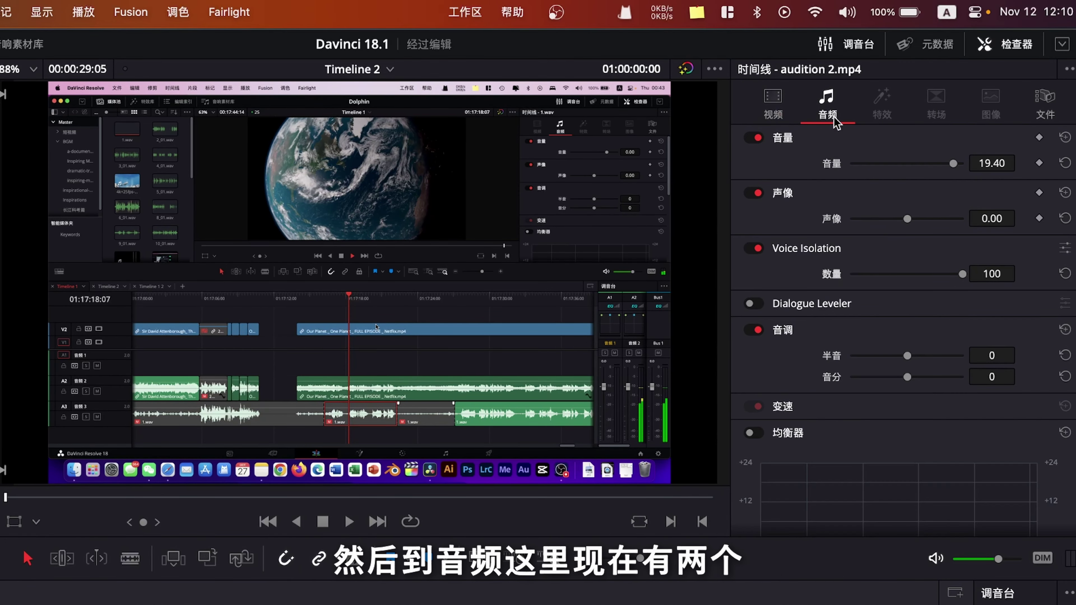
pyautogui.click(757, 248)
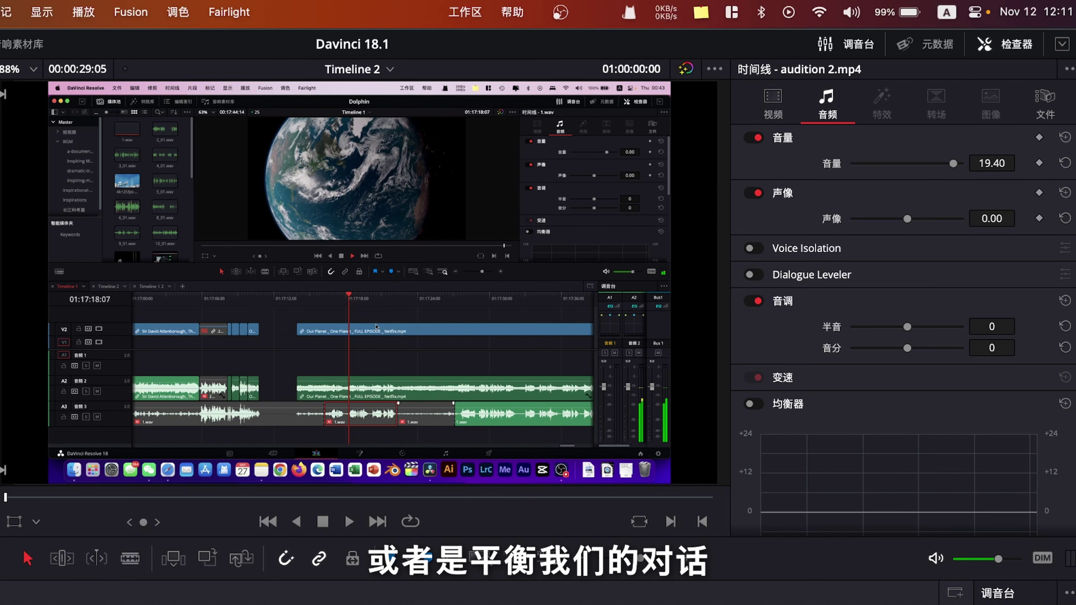
pyautogui.press('space')
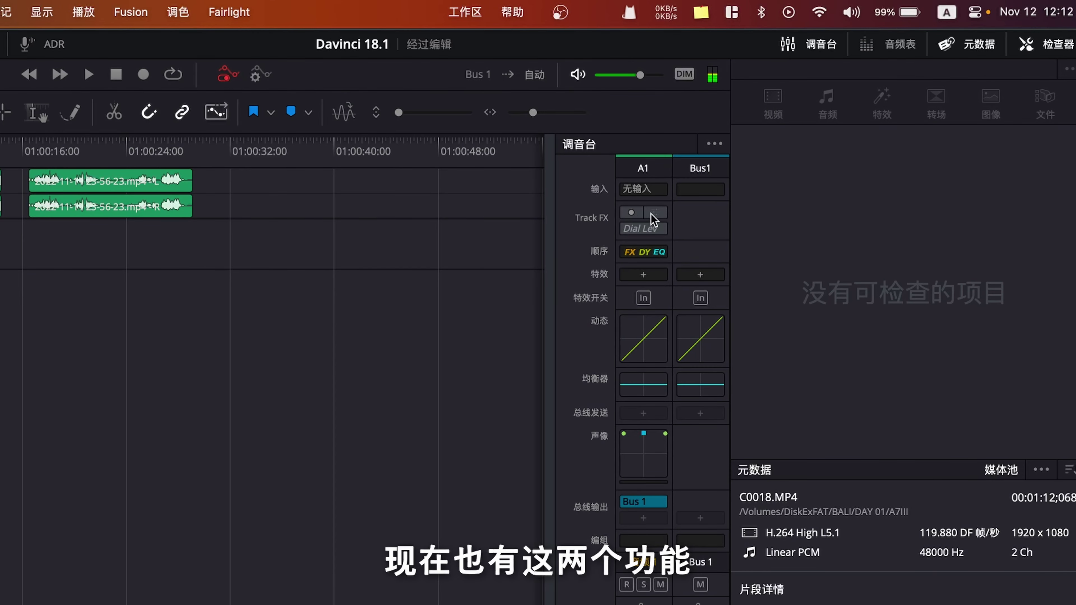
# Step: Toggle the mixer's Track Effects option off and back on so the Voice Iso and Dial Lev slots appear
pyautogui.click(714, 145)
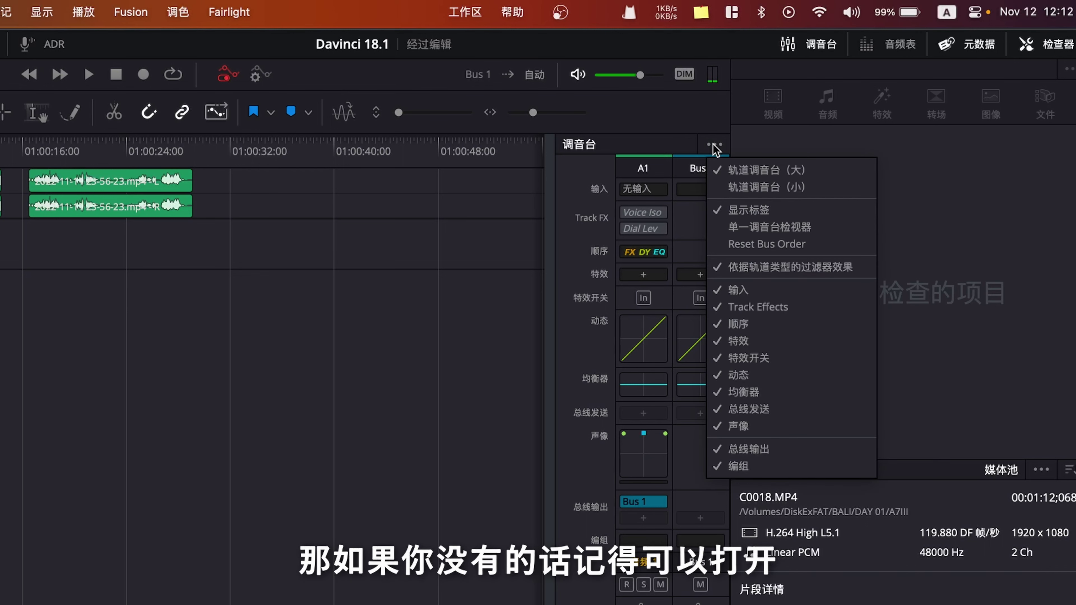
pyautogui.click(752, 309)
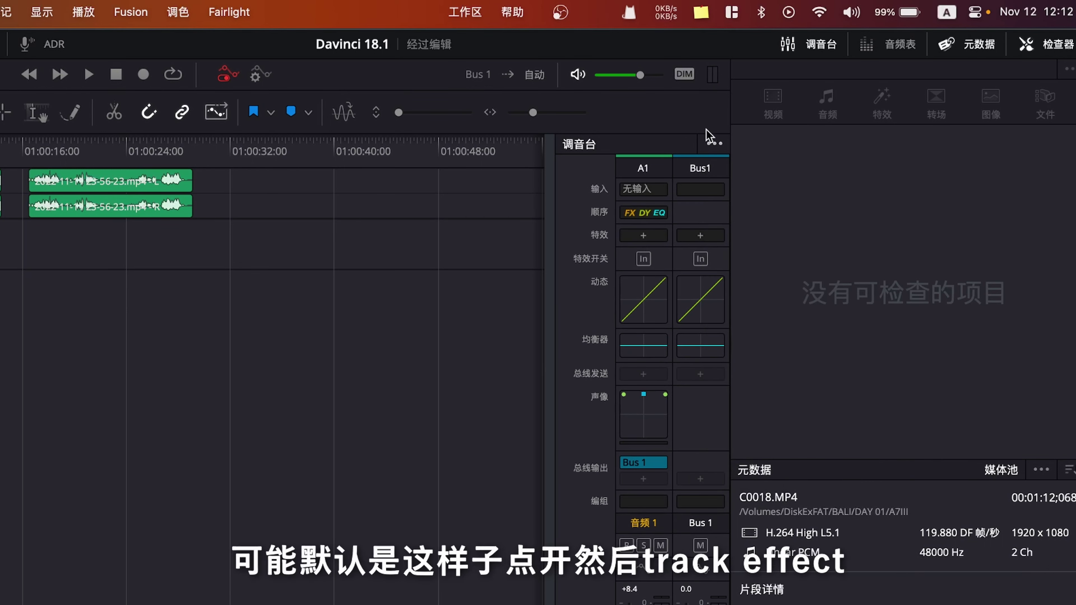
pyautogui.click(713, 144)
pyautogui.click(758, 308)
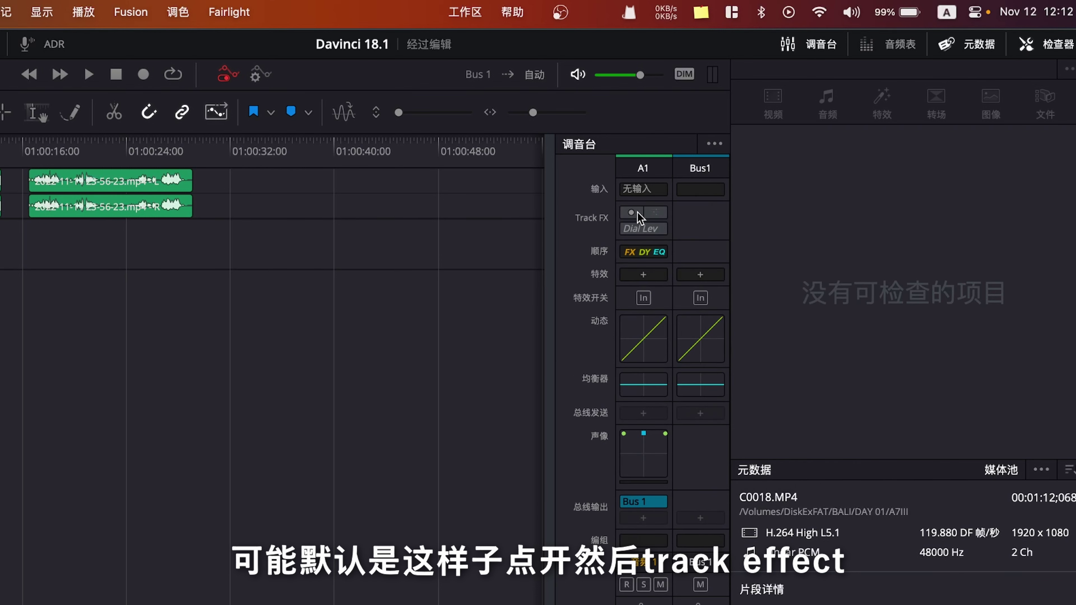
pyautogui.moveTo(655, 215)
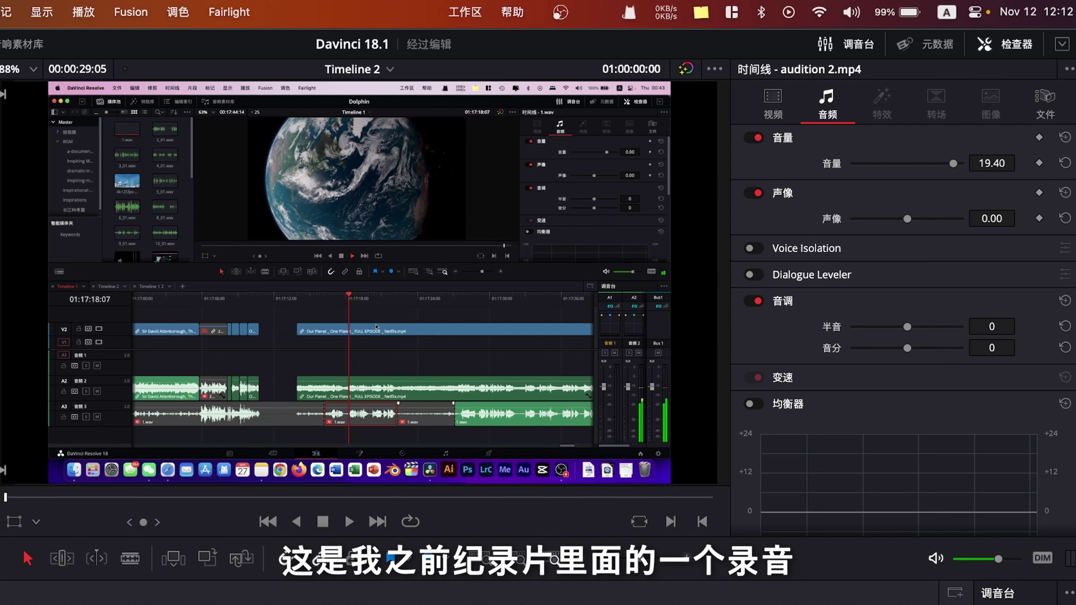
# Step: Play the original audio, return to the start, then re-enable Voice Isolation and play again
pyautogui.press('space')
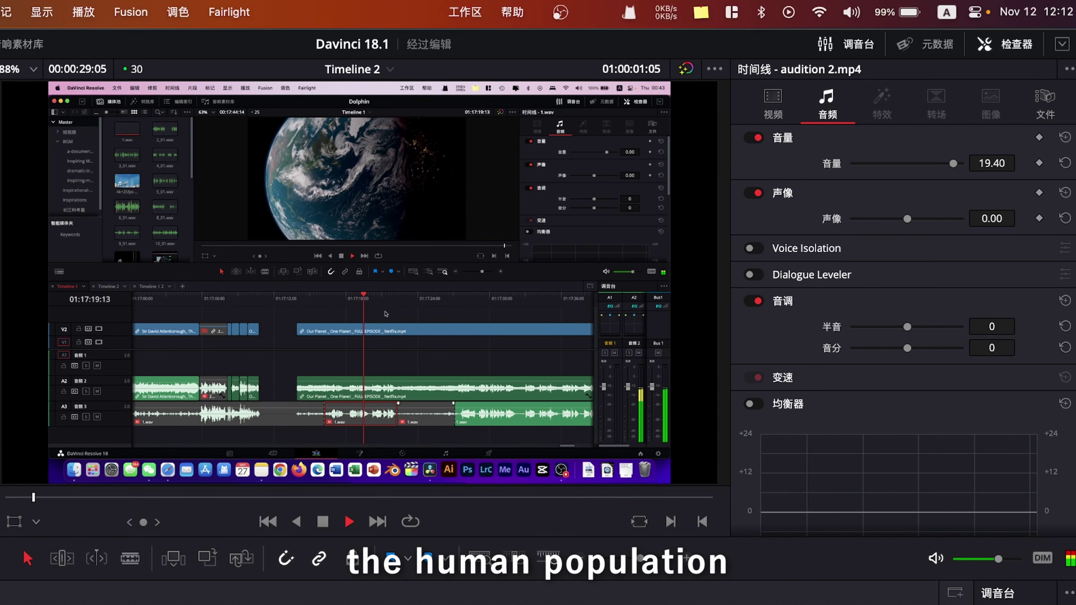
pyautogui.press('space')
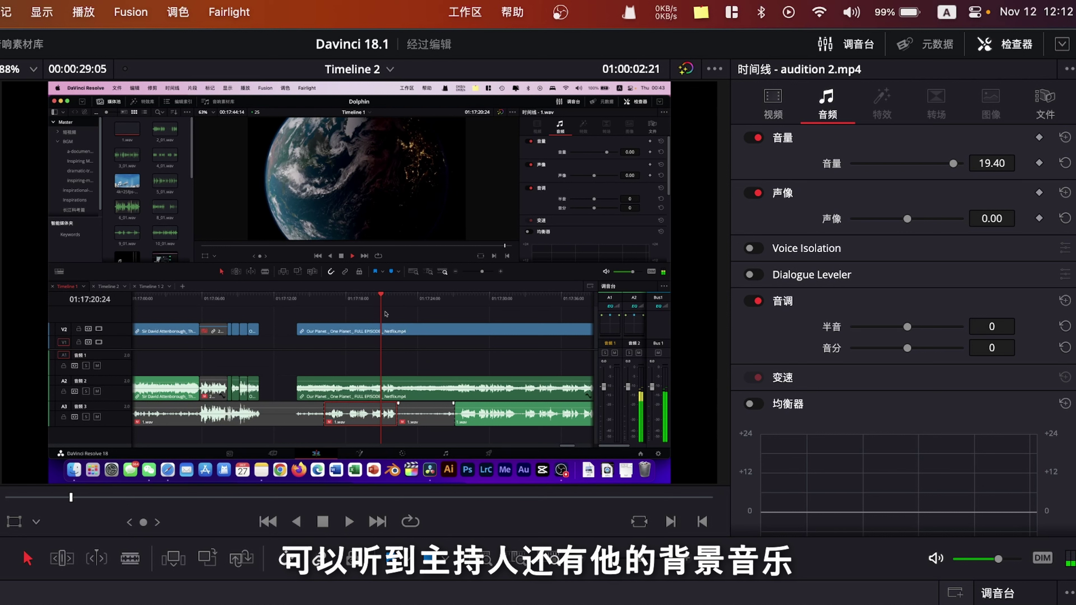
pyautogui.press('Home')
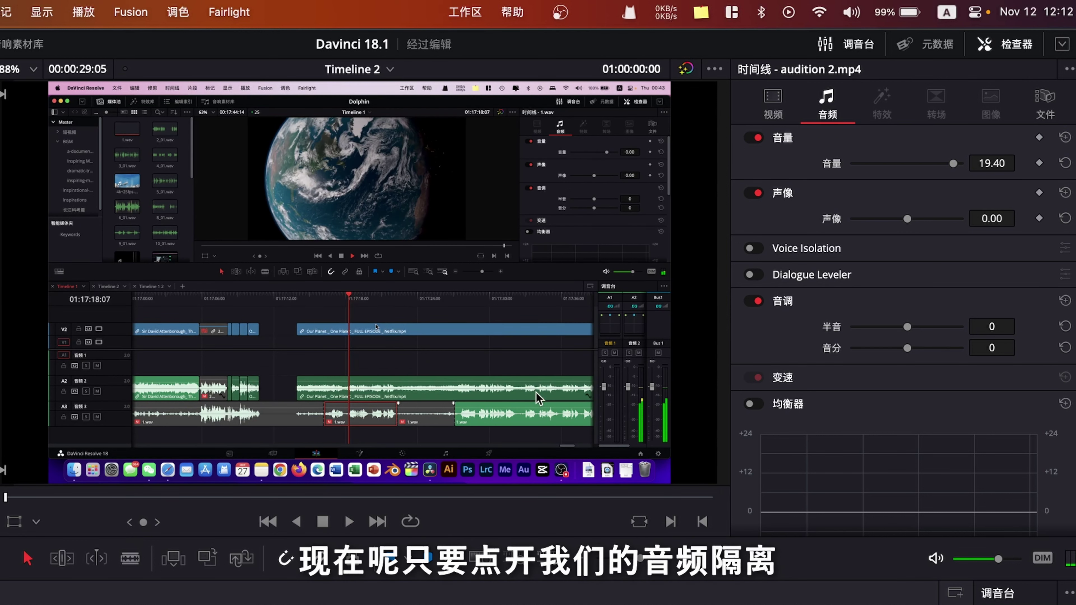
pyautogui.click(751, 249)
pyautogui.press('space')
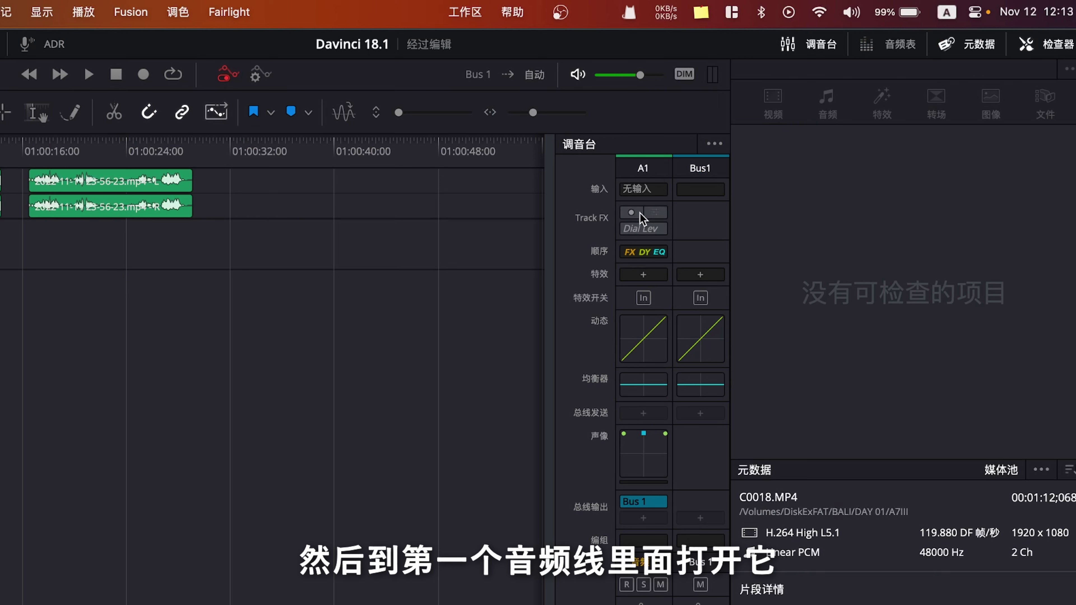
# Step: Open Audio 1's Voice Iso effect, move its window, and lower then restore Amount to 100
pyautogui.click(655, 212)
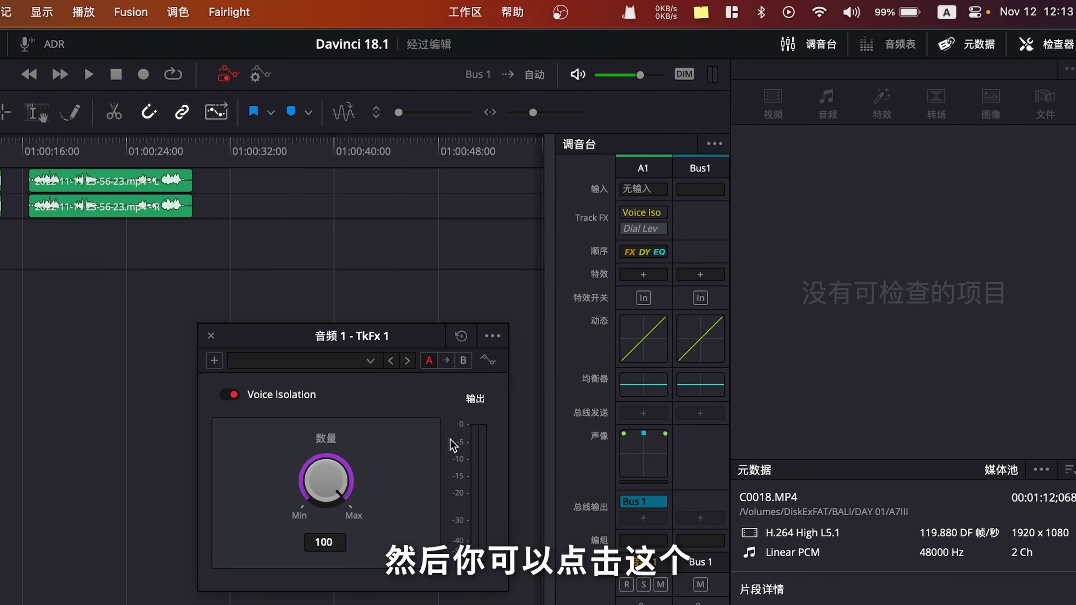
pyautogui.moveTo(360, 341); pyautogui.dragTo(265, 366)
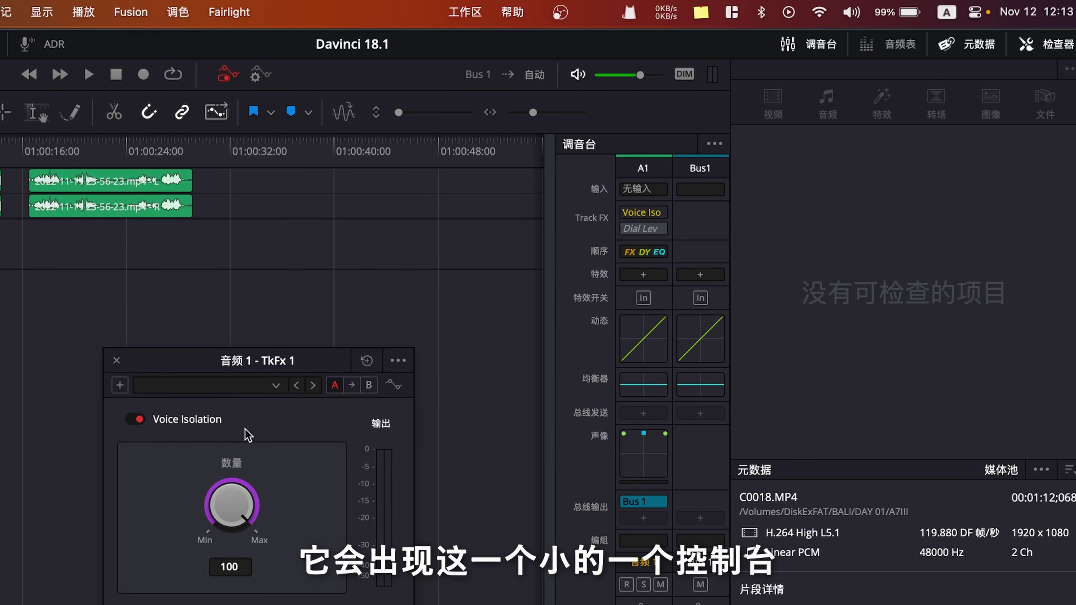
pyautogui.moveTo(250, 511); pyautogui.dragTo(255, 482)
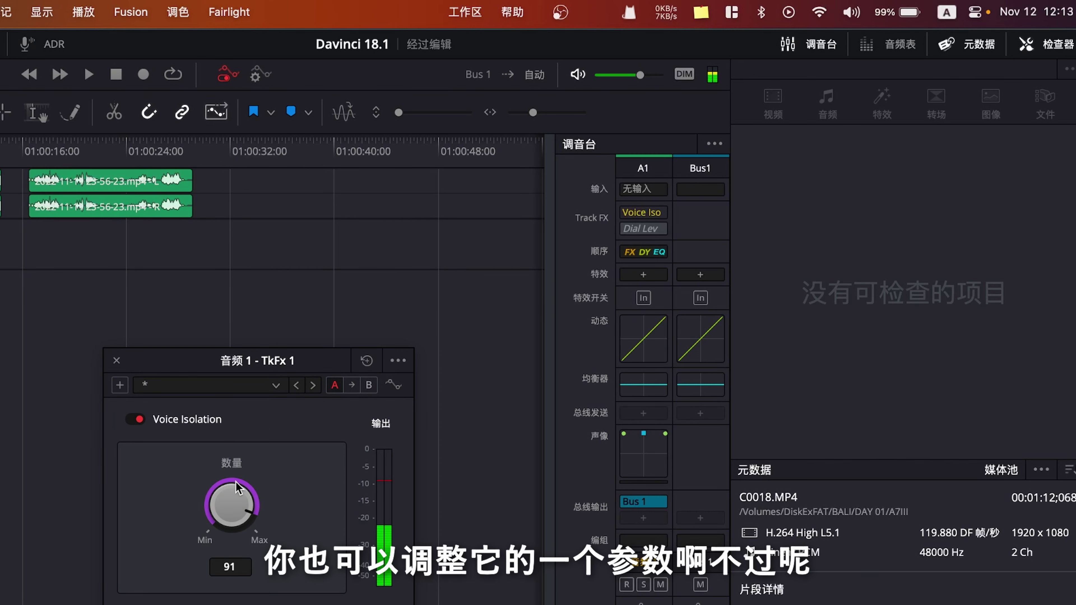
pyautogui.moveTo(250, 535); pyautogui.dragTo(251, 512)
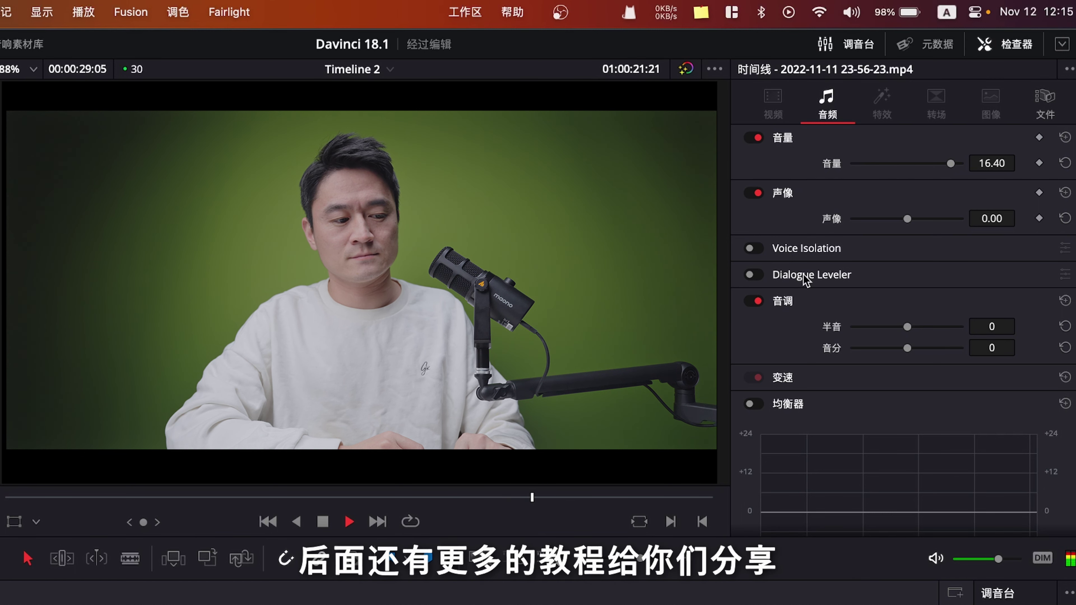
pyautogui.click(754, 275)
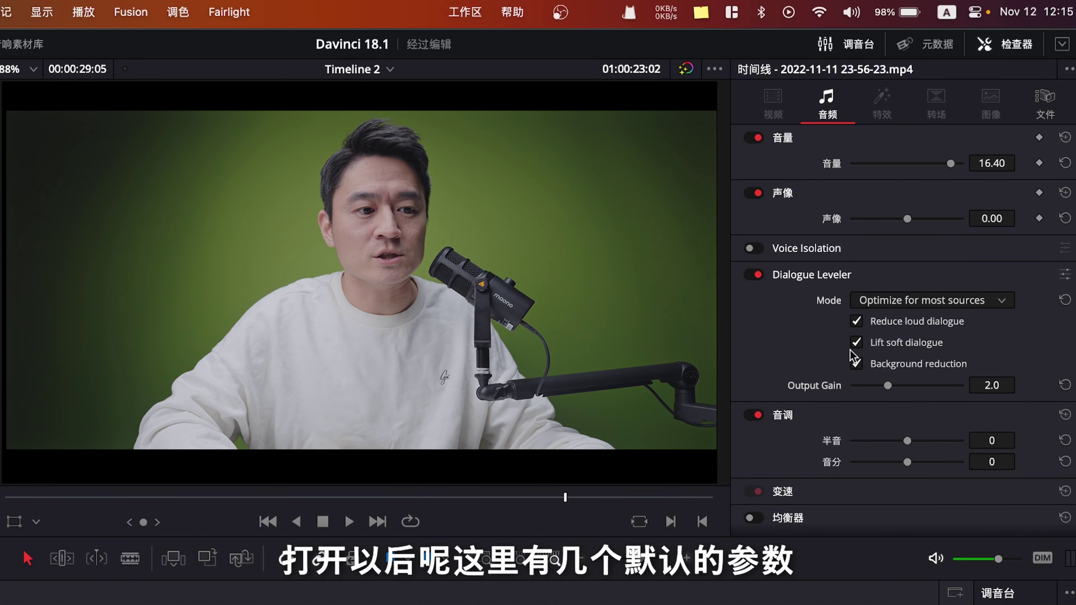
pyautogui.click(897, 300)
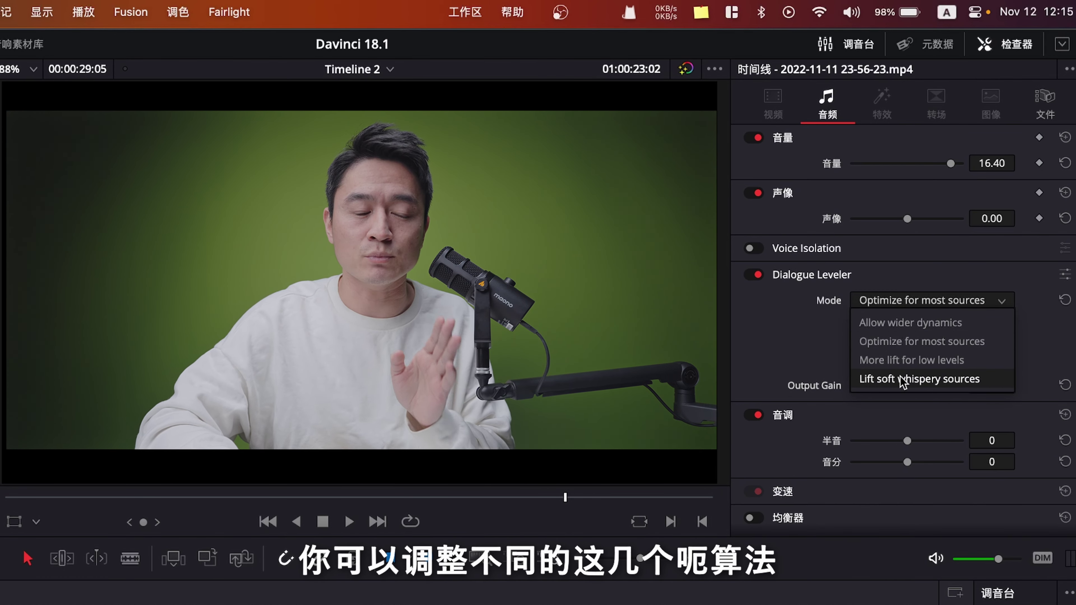
pyautogui.click(907, 343)
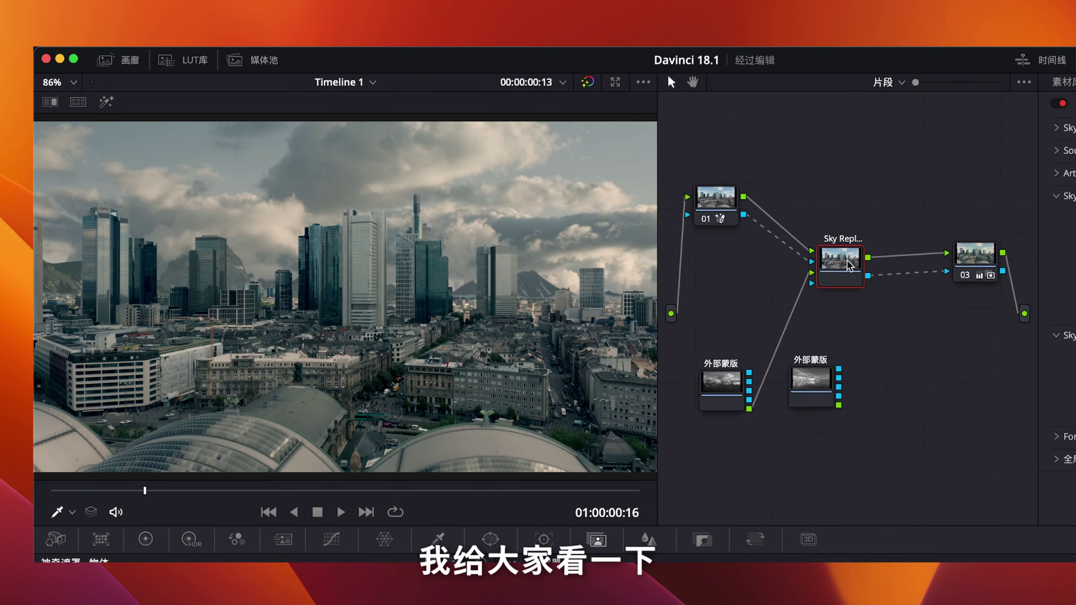
# Step: Drop Sky Replacement onto empty node graph space as a standalone node, then undo it
pyautogui.click(848, 265)
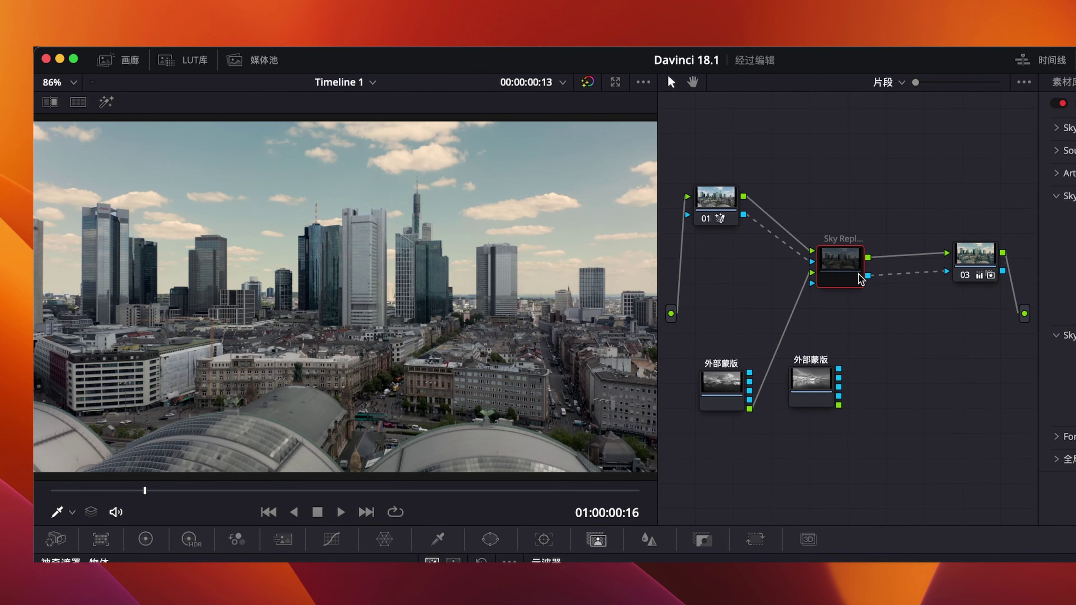
pyautogui.click(351, 491)
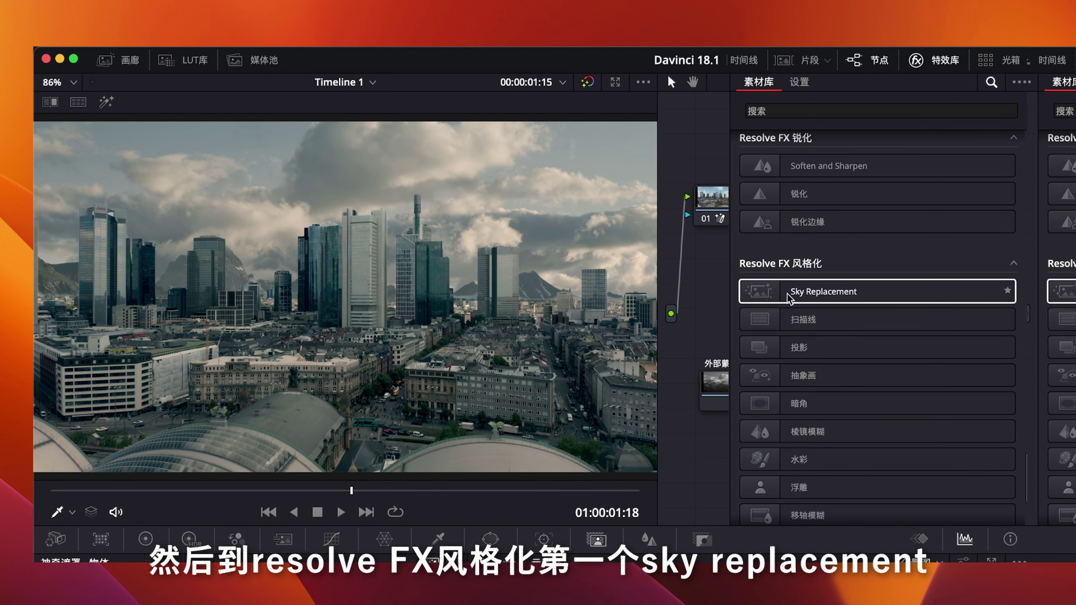
pyautogui.moveTo(964, 299); pyautogui.dragTo(712, 199)
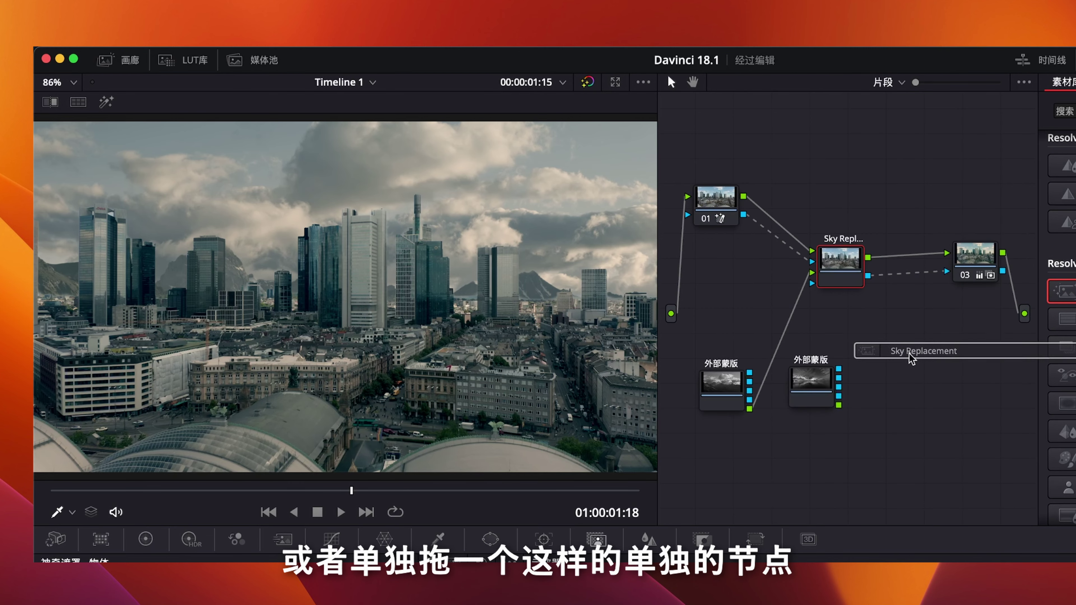
pyautogui.moveTo(881, 352); pyautogui.dragTo(928, 383)
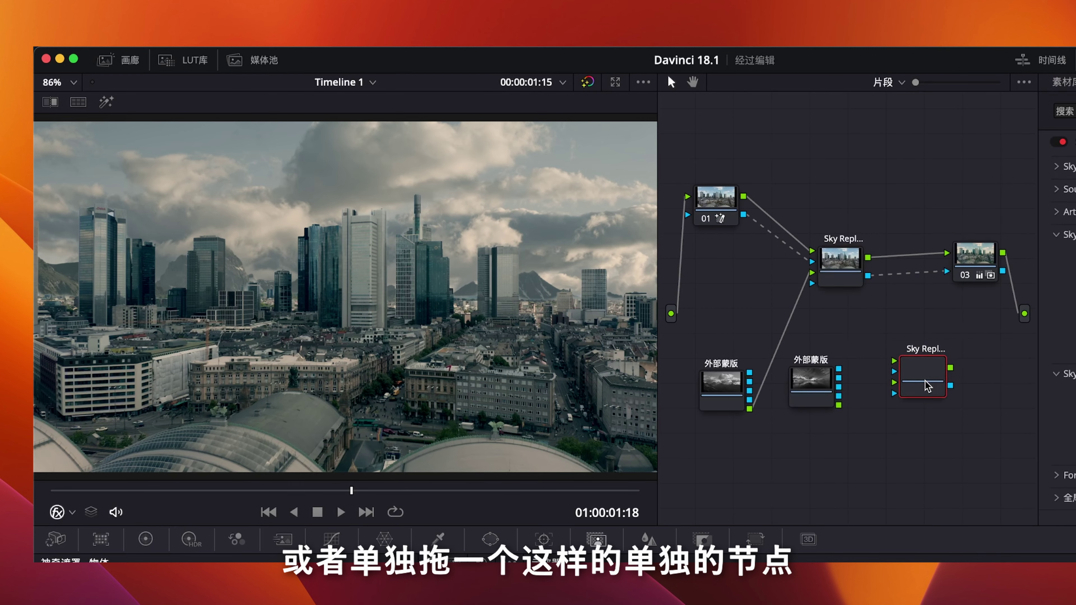
pyautogui.press('cmd+z')
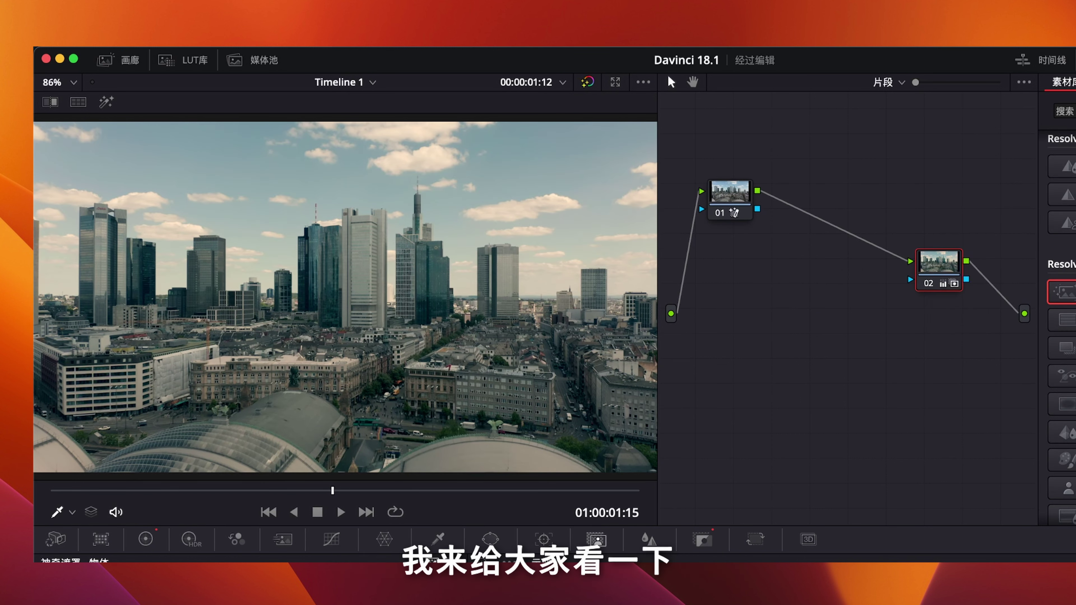
# Step: Insert Sky Replacement into the node chain right after node 01
pyautogui.moveTo(1061, 292)
pyautogui.mouseDown()
pyautogui.moveTo(822, 301)
pyautogui.moveTo(840, 251)
pyautogui.mouseUp()
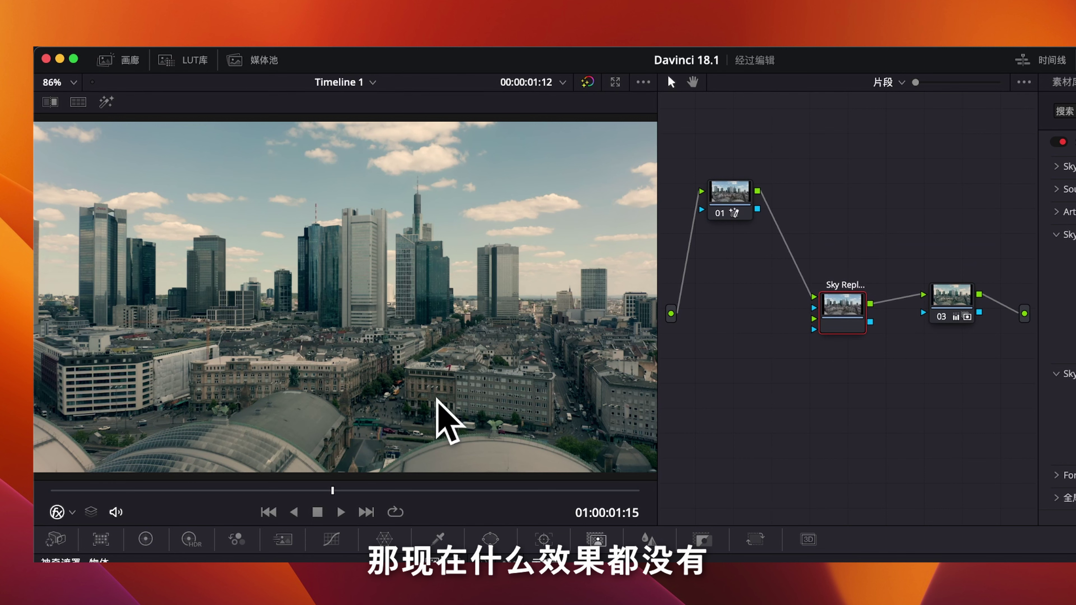
pyautogui.moveTo(290, 488)
pyautogui.mouseDown()
pyautogui.moveTo(146, 489)
pyautogui.moveTo(440, 491)
pyautogui.mouseUp()
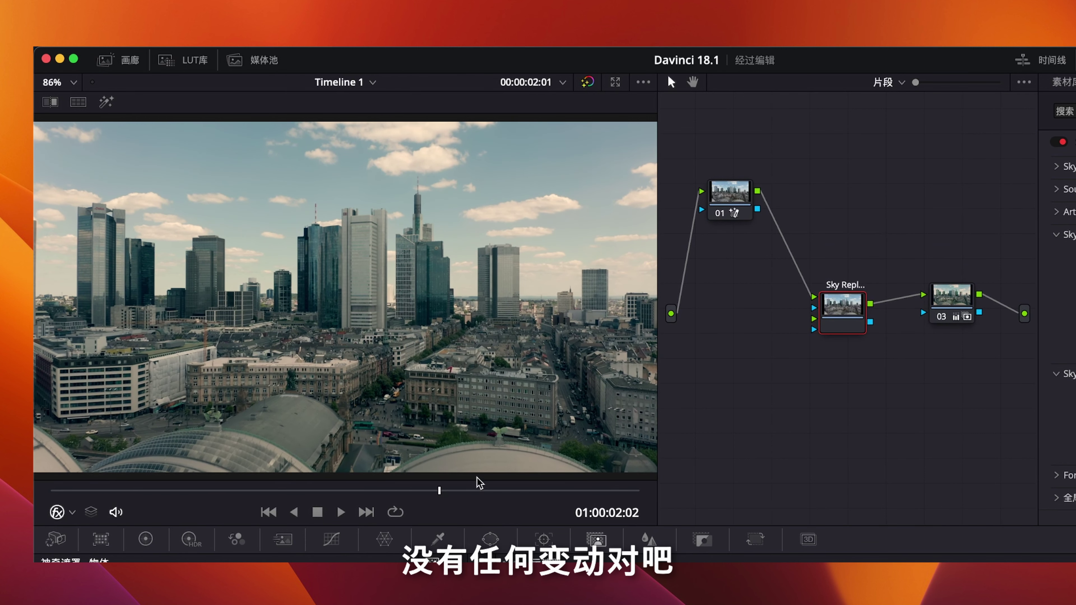
pyautogui.click(741, 190)
pyautogui.moveTo(741, 191); pyautogui.dragTo(738, 194)
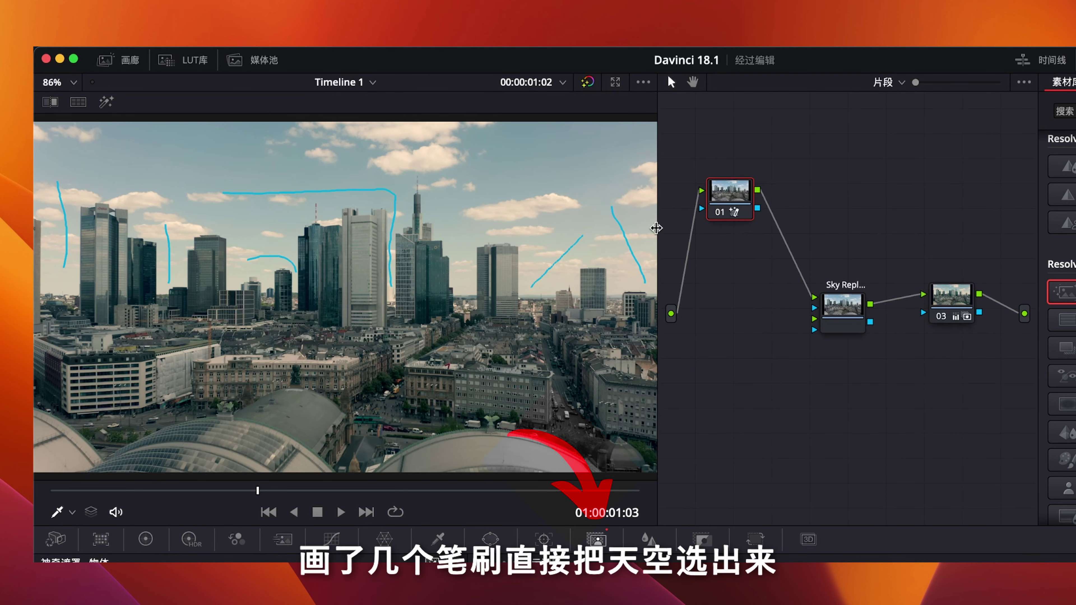
# Step: Preview node 01's sky key in highlight mode and wire its key output into Sky Replacement
pyautogui.hotkey('shift', 'h')
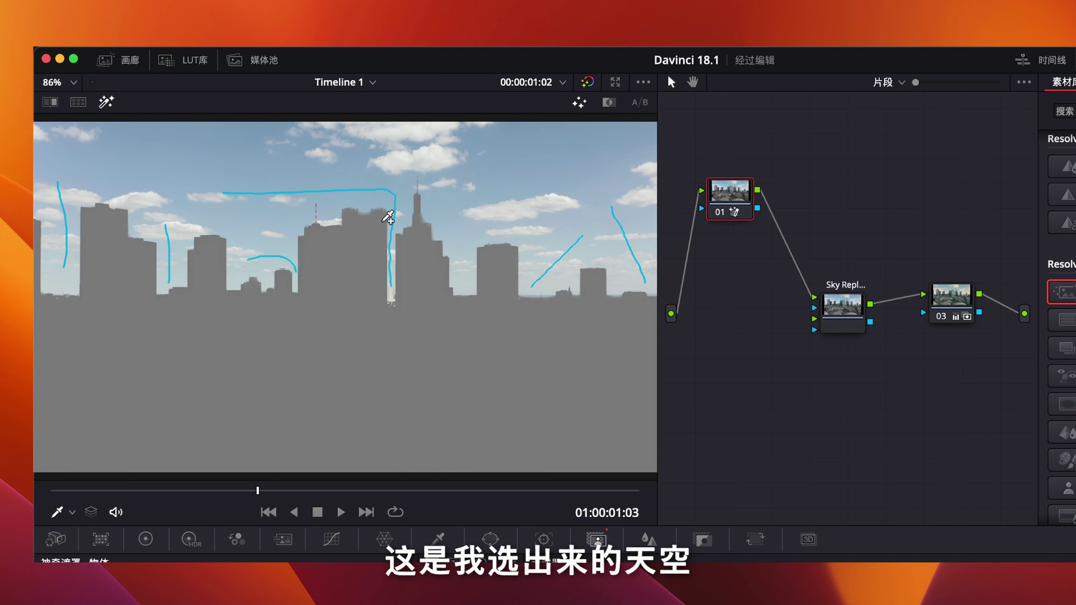
pyautogui.click(844, 302)
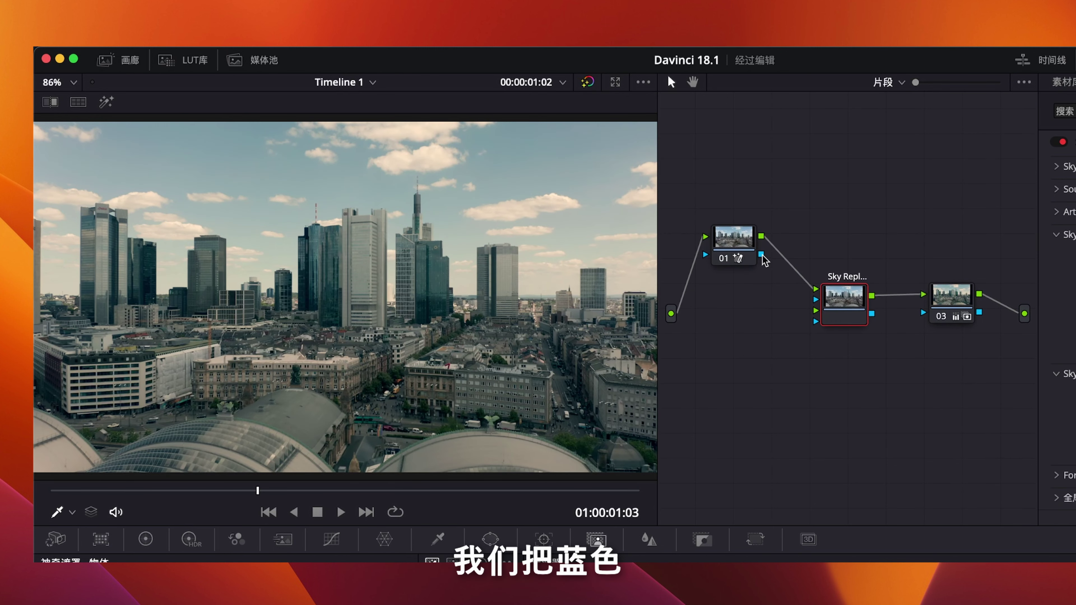
pyautogui.moveTo(762, 255); pyautogui.dragTo(816, 300)
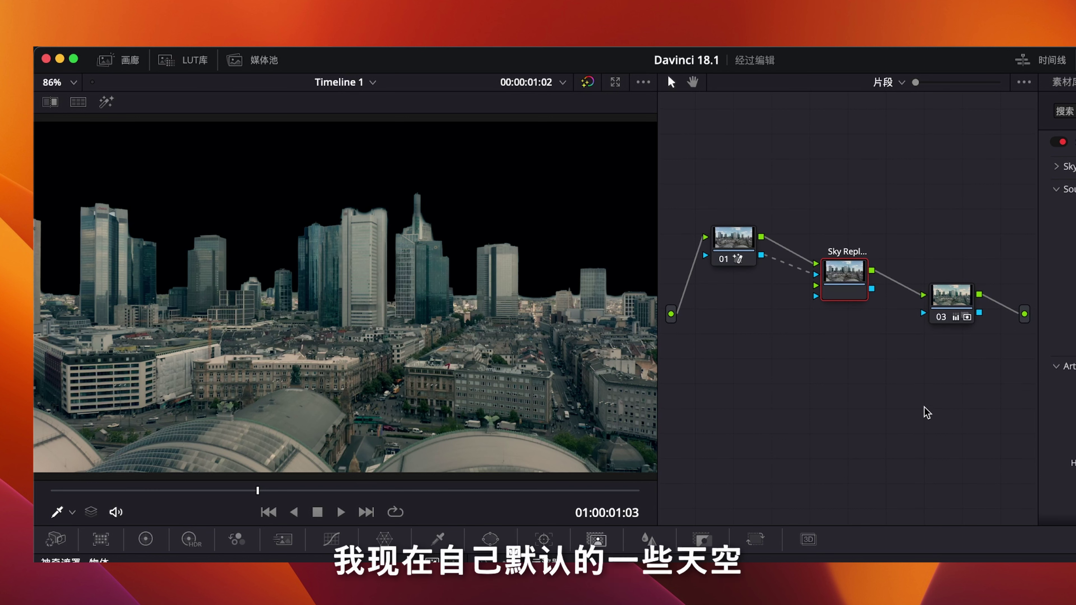
# Step: Add the time-lapse and fast-moving cloud clips from the Media Pool as external mattes for Sky Replacement
pyautogui.click(254, 60)
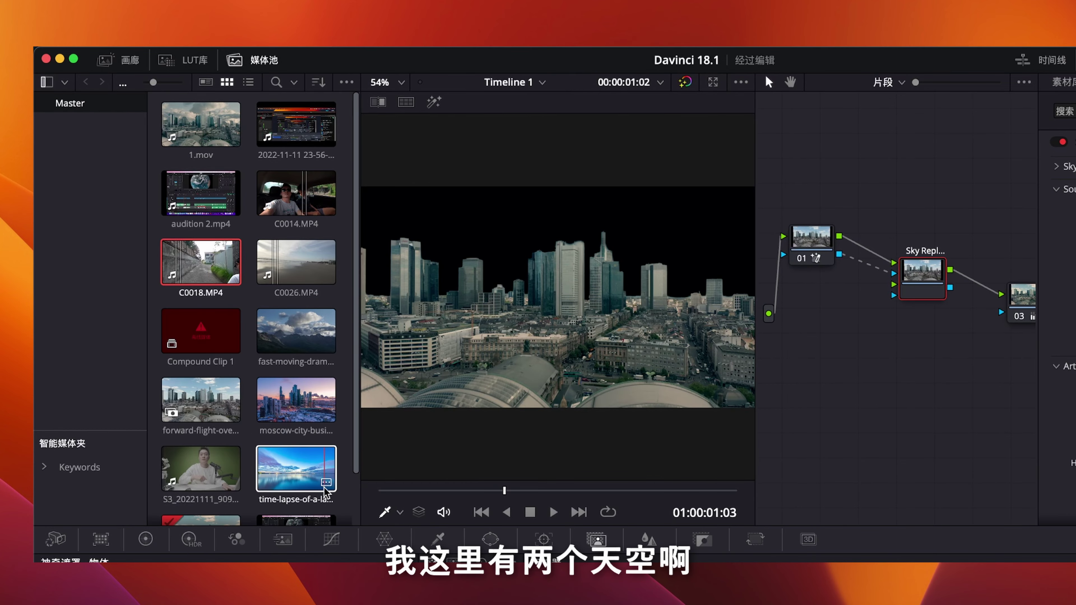
pyautogui.moveTo(296, 468); pyautogui.dragTo(875, 446)
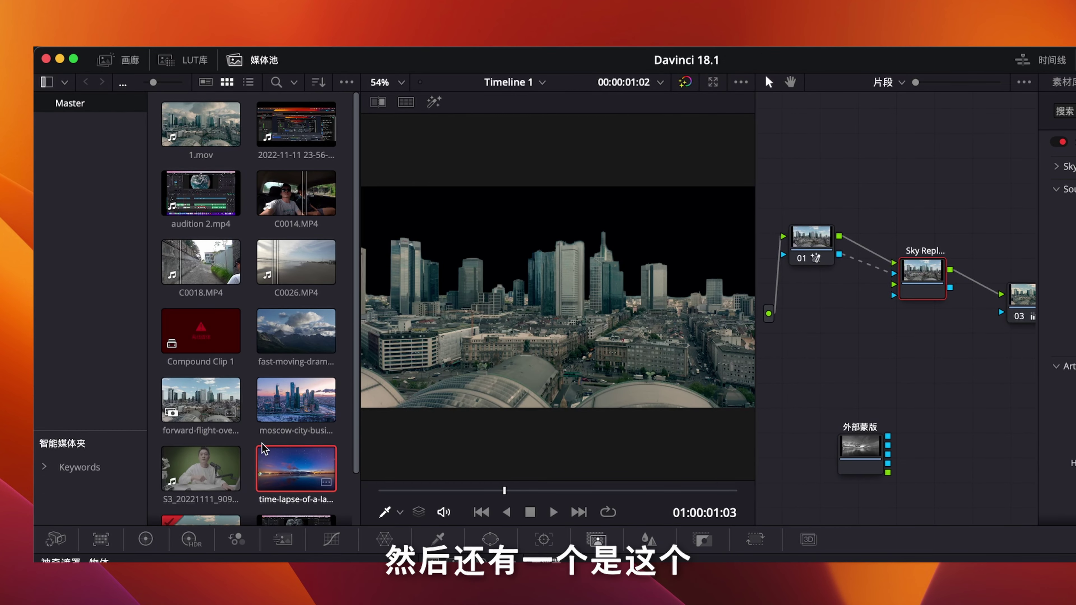
pyautogui.scroll(-2, 267, 443)
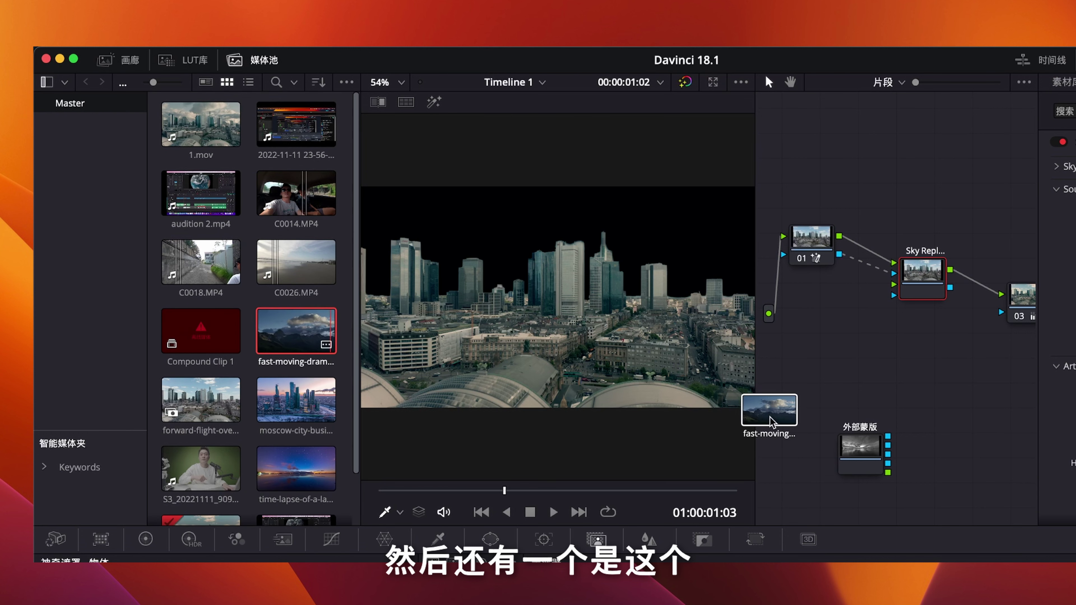
pyautogui.moveTo(296, 286)
pyautogui.mouseDown()
pyautogui.moveTo(866, 462)
pyautogui.moveTo(893, 289)
pyautogui.mouseUp()
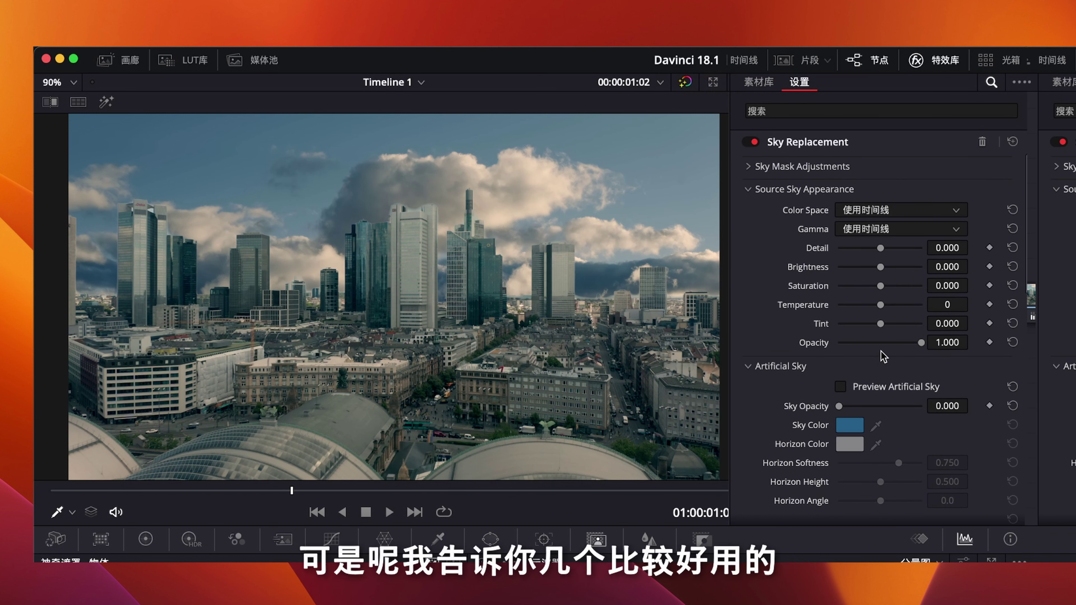
# Step: Set source sky saturation to -0.371, reset brightness and temperature, and lower opacity to 0.697
pyautogui.scroll(-1, 883, 353)
pyautogui.scroll(1, 881, 349)
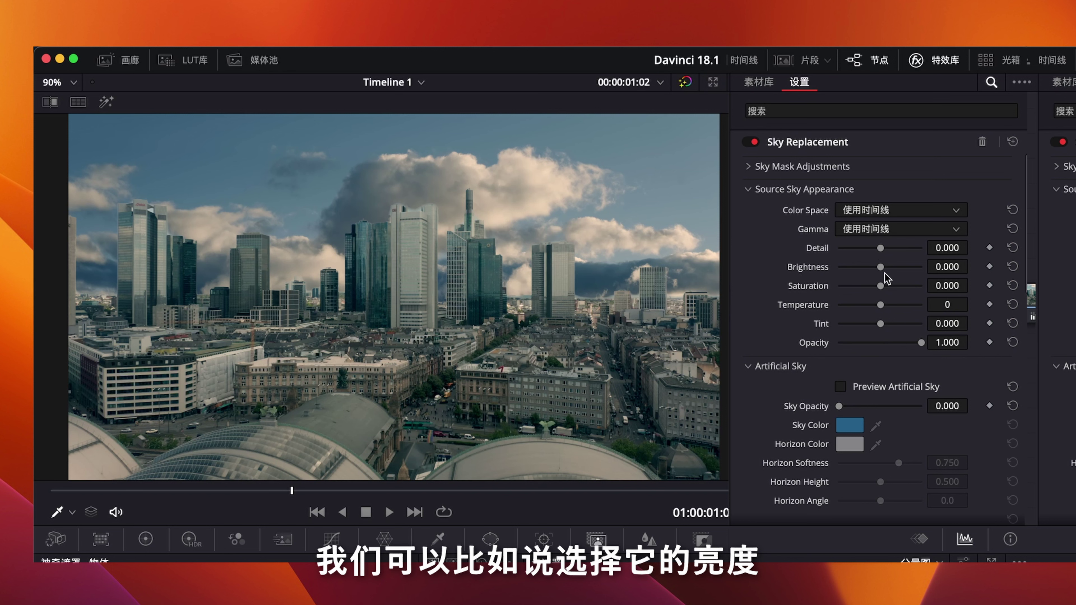
pyautogui.moveTo(881, 266)
pyautogui.mouseDown()
pyautogui.moveTo(900, 286)
pyautogui.moveTo(850, 285)
pyautogui.moveTo(863, 311)
pyautogui.mouseUp()
pyautogui.doubleClick(823, 267)
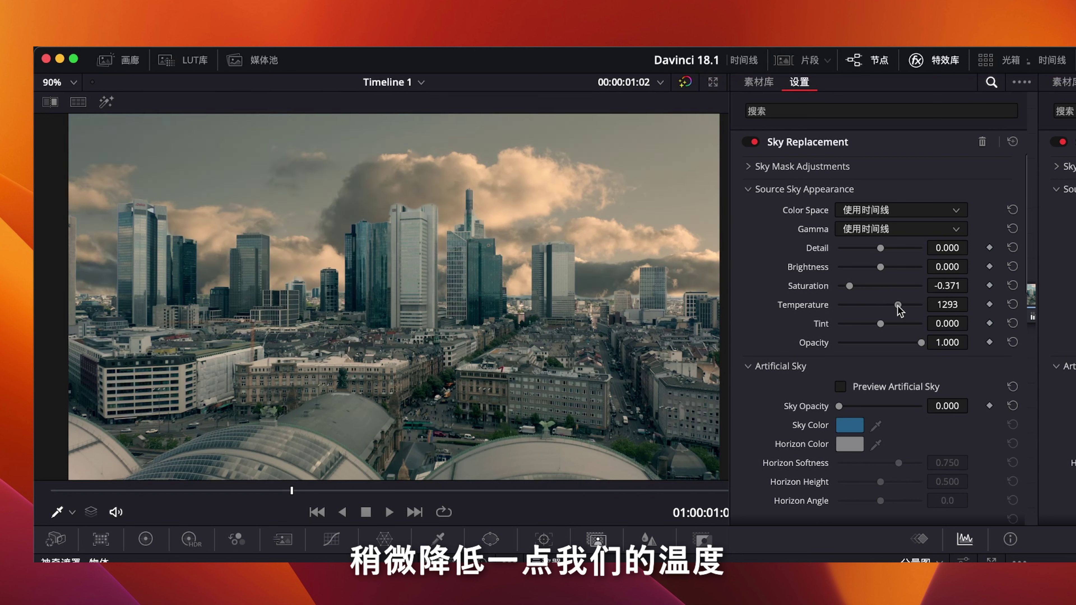
pyautogui.doubleClick(822, 309)
pyautogui.moveTo(924, 343); pyautogui.dragTo(897, 342)
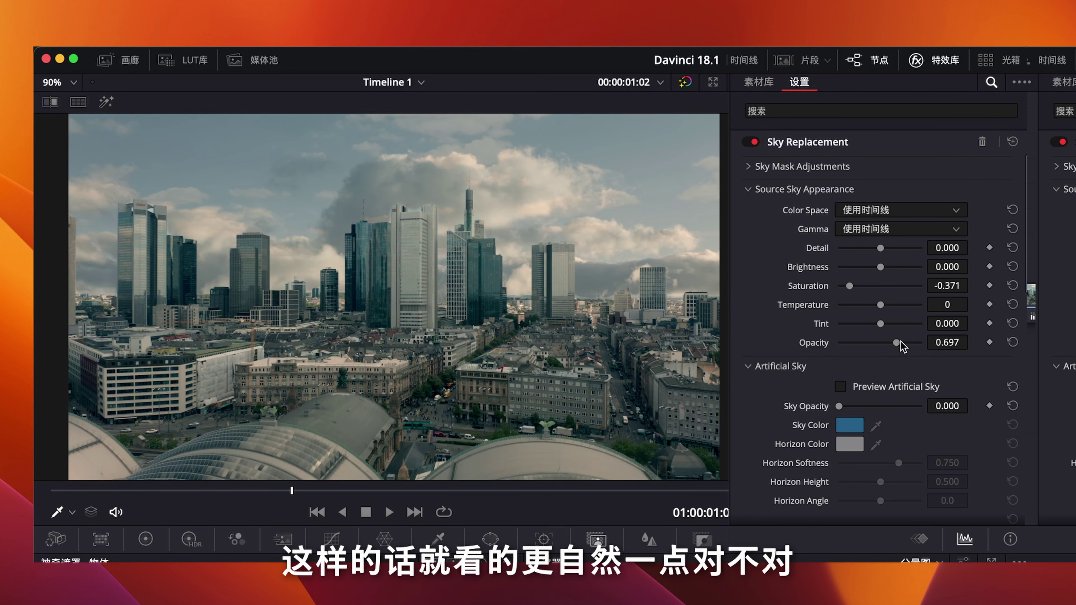
# Step: Return to the start of the clip and play it to preview the blended sky
pyautogui.moveTo(292, 490); pyautogui.dragTo(73, 491)
pyautogui.press('space')
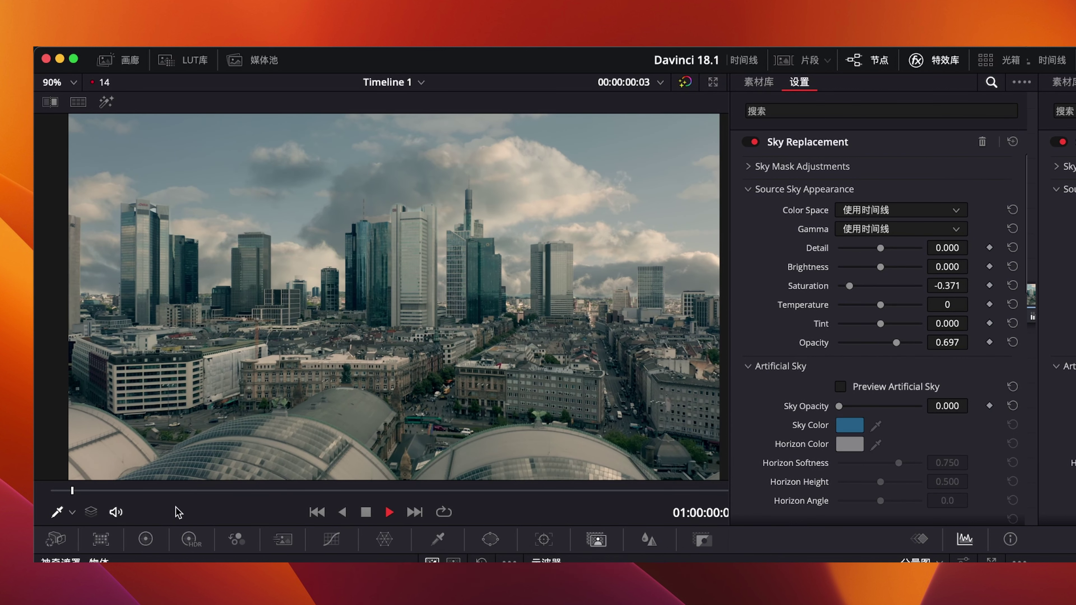
pyautogui.press('space')
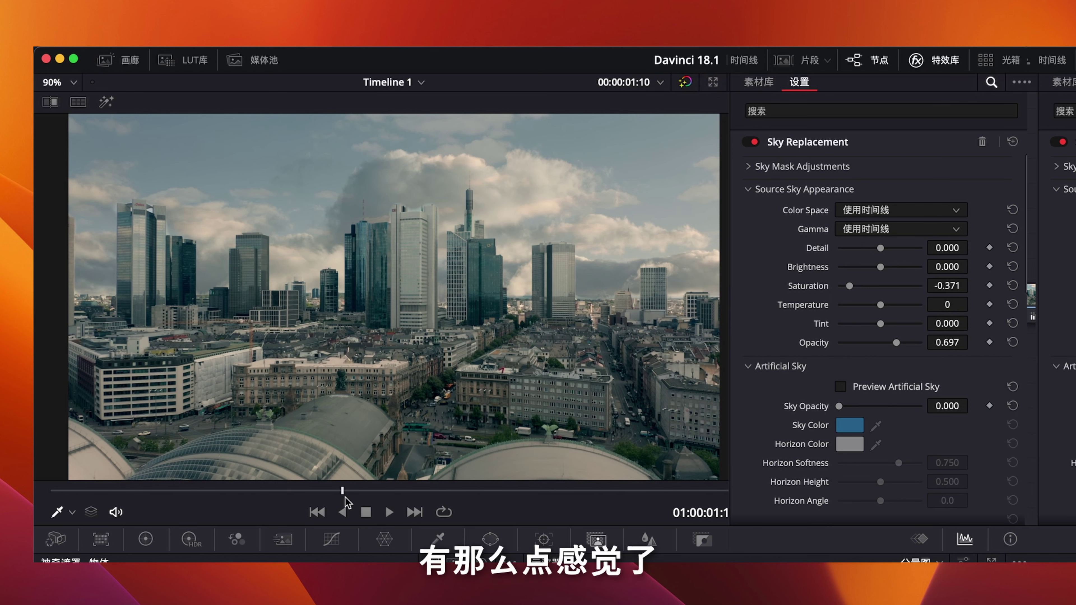
pyautogui.scroll(-1, 847, 343)
pyautogui.scroll(-3, 847, 344)
pyautogui.scroll(-5, 847, 343)
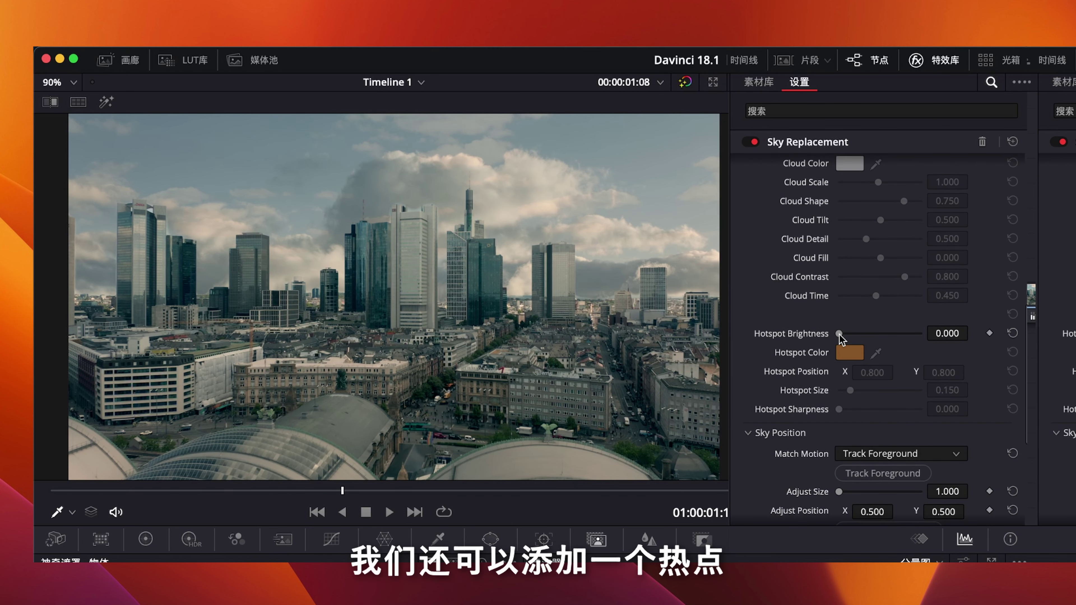
pyautogui.moveTo(839, 334); pyautogui.dragTo(878, 334)
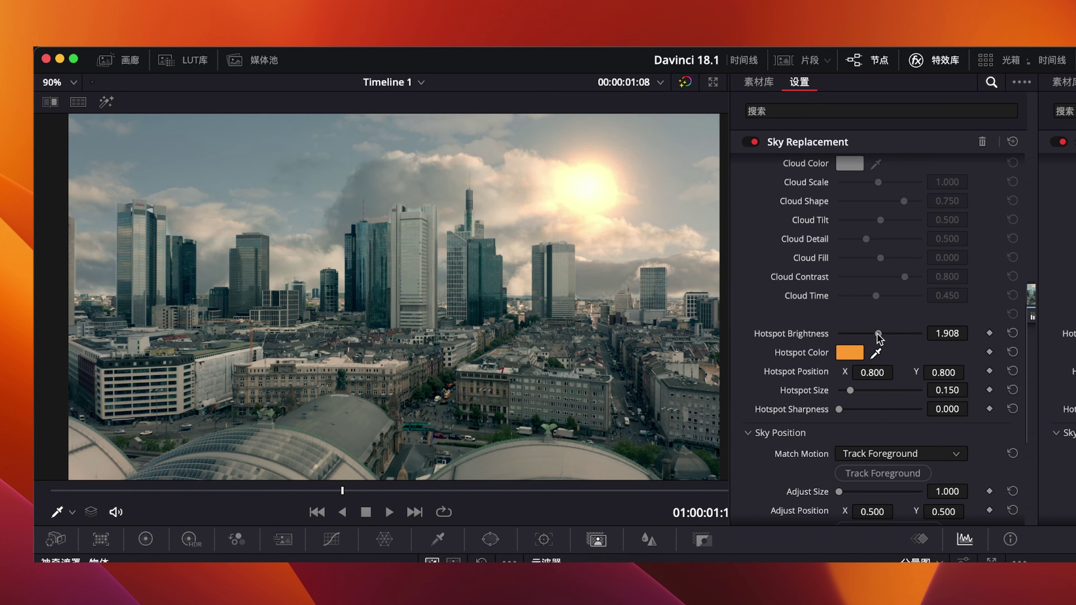
pyautogui.moveTo(878, 333); pyautogui.dragTo(869, 334)
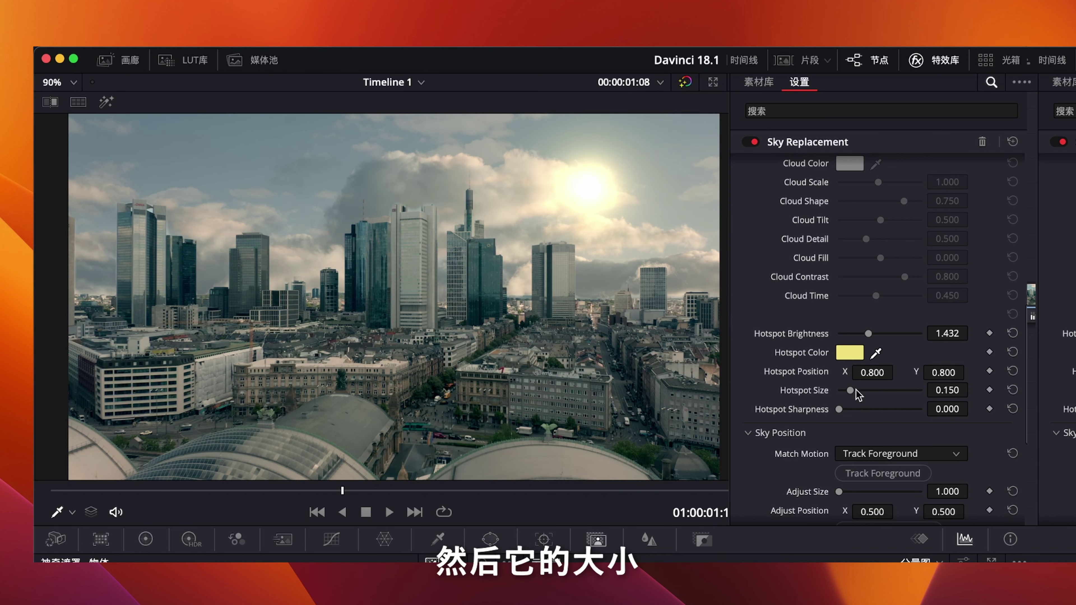
pyautogui.moveTo(856, 389)
pyautogui.mouseDown()
pyautogui.moveTo(881, 391)
pyautogui.moveTo(849, 391)
pyautogui.moveTo(818, 411)
pyautogui.mouseUp()
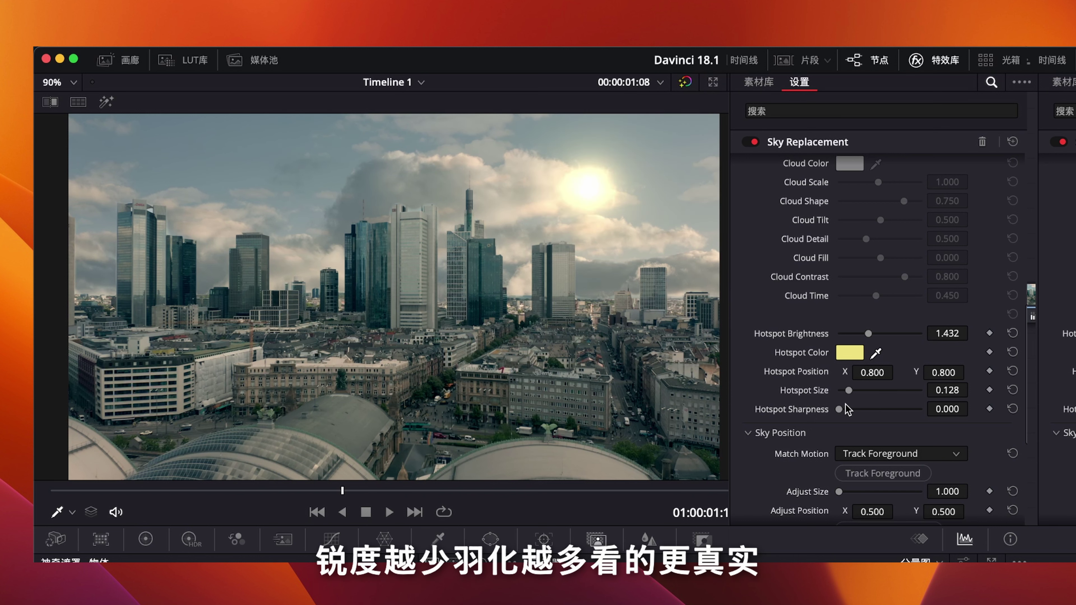
pyautogui.moveTo(872, 373); pyautogui.dragTo(869, 374)
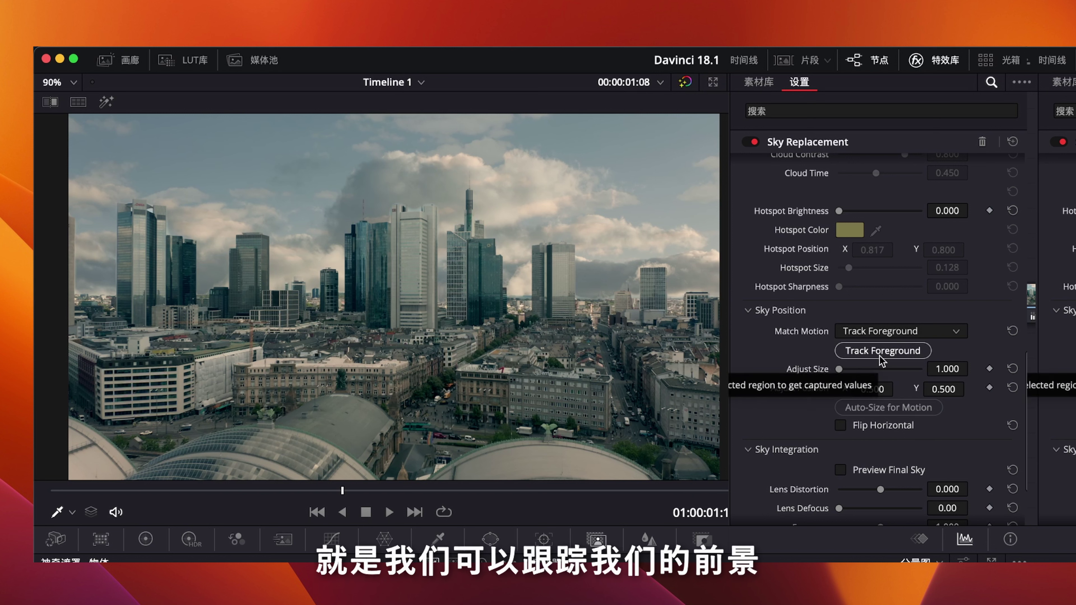
# Step: Track the sky to the foreground motion, apply Auto-Size for Motion, and play to check
pyautogui.moveTo(210, 492)
pyautogui.mouseDown()
pyautogui.moveTo(160, 492)
pyautogui.moveTo(464, 498)
pyautogui.mouseUp()
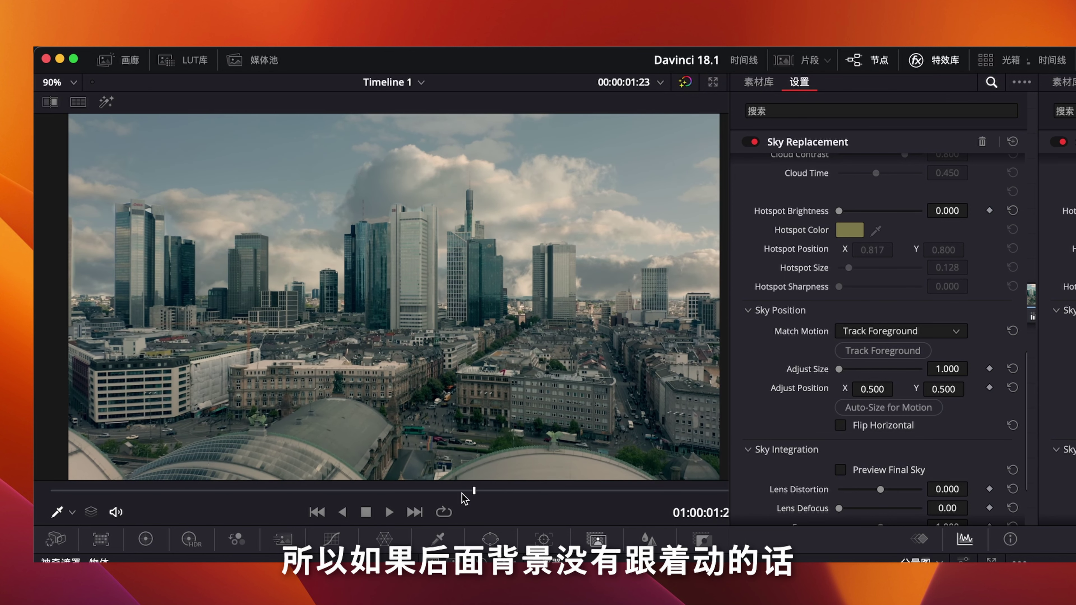
pyautogui.click(883, 350)
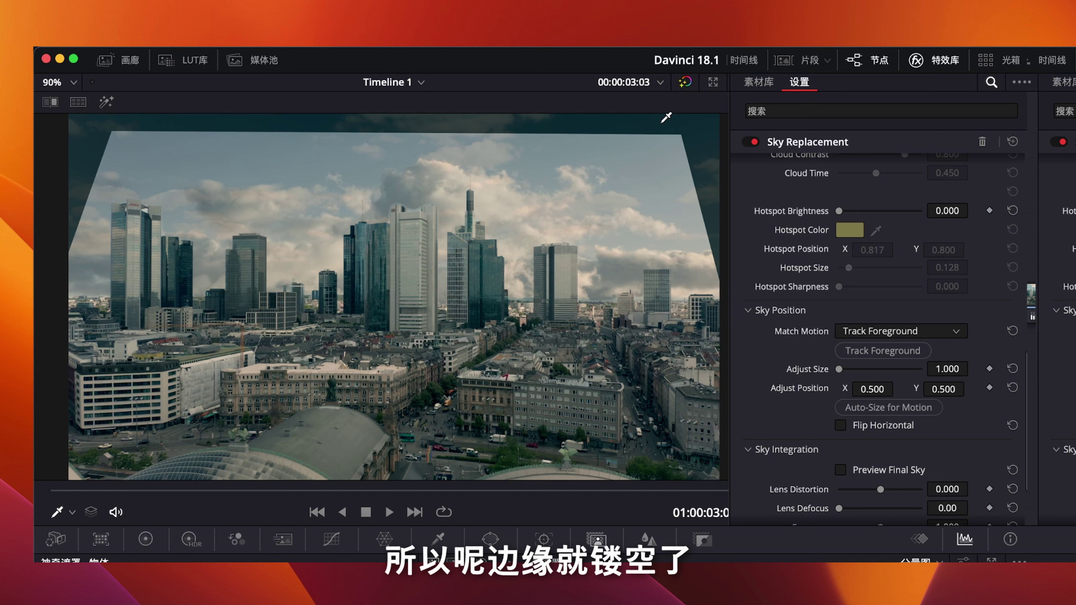
pyautogui.click(864, 408)
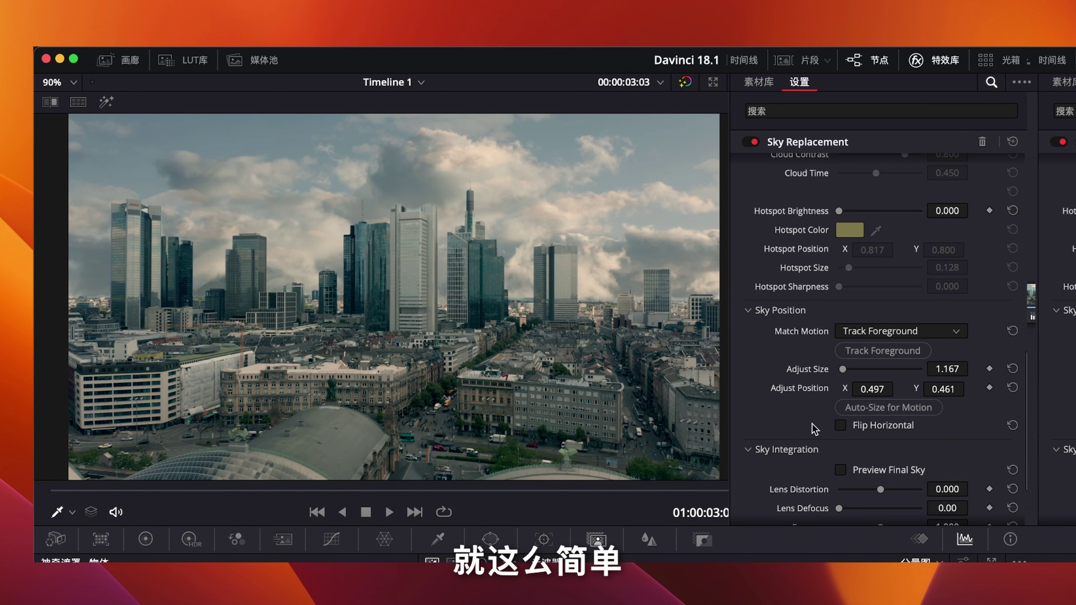
pyautogui.press('space')
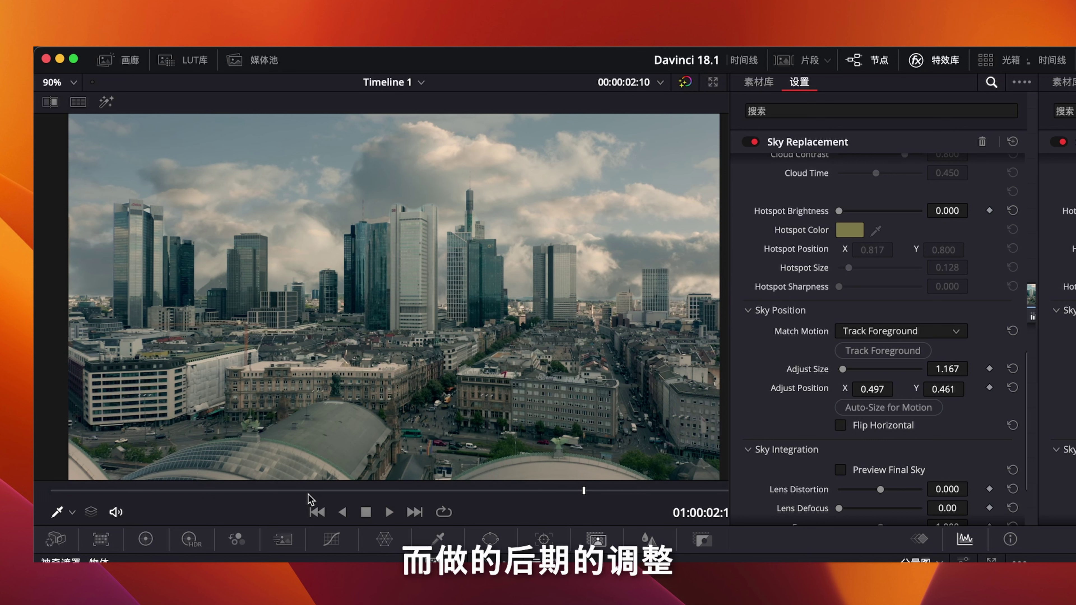
# Step: Turn Flip Horizontal off and raise the sky's Adjust Size to 1.660
pyautogui.scroll(-1, 856, 419)
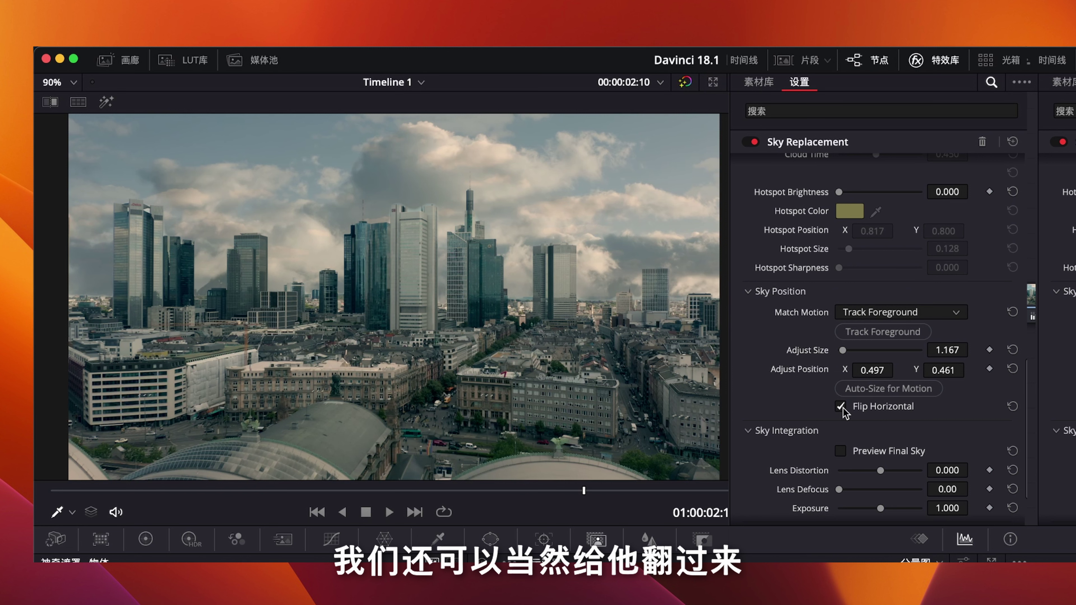
pyautogui.click(841, 407)
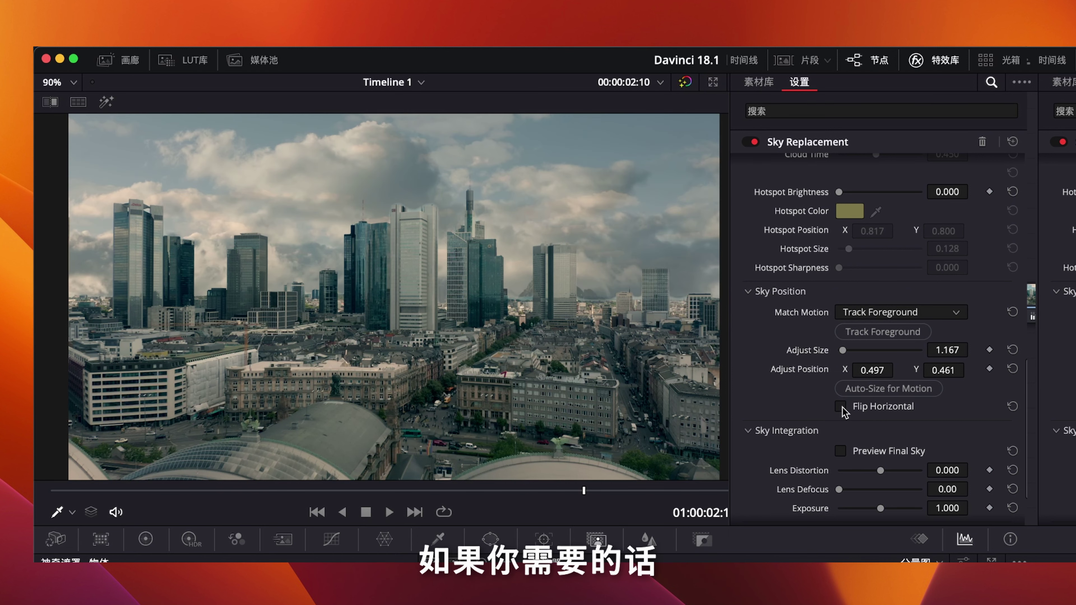
pyautogui.scroll(-2, 830, 381)
pyautogui.moveTo(841, 321)
pyautogui.mouseDown()
pyautogui.moveTo(867, 321)
pyautogui.moveTo(852, 322)
pyautogui.mouseUp()
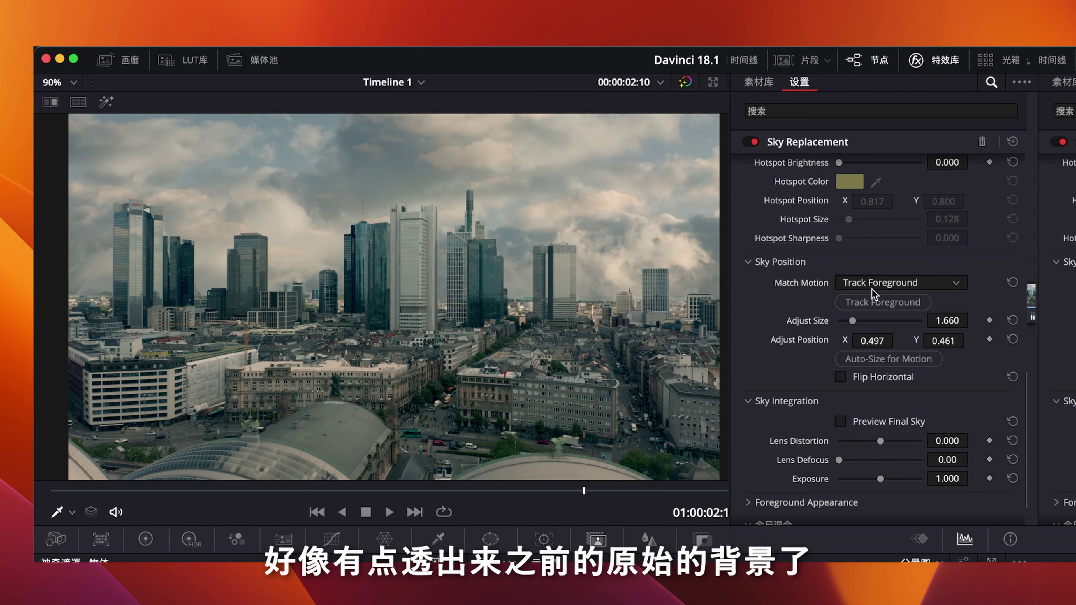
# Step: Set Source Sky Appearance opacity to 1.000 to fully hide the original sky
pyautogui.scroll(10, 864, 305)
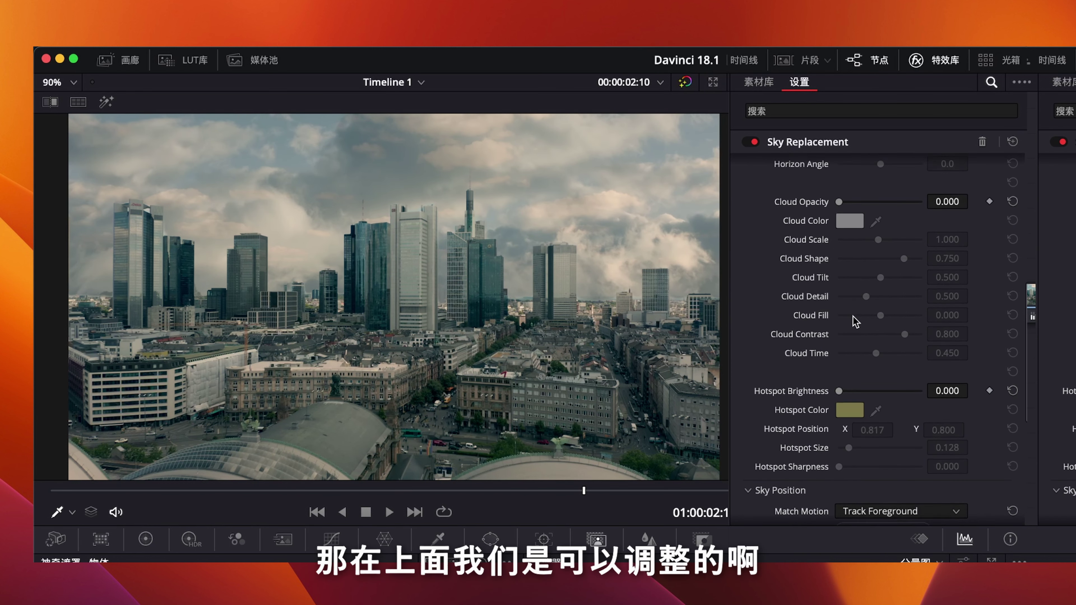
pyautogui.scroll(3, 856, 322)
pyautogui.scroll(3, 864, 297)
pyautogui.scroll(8, 878, 249)
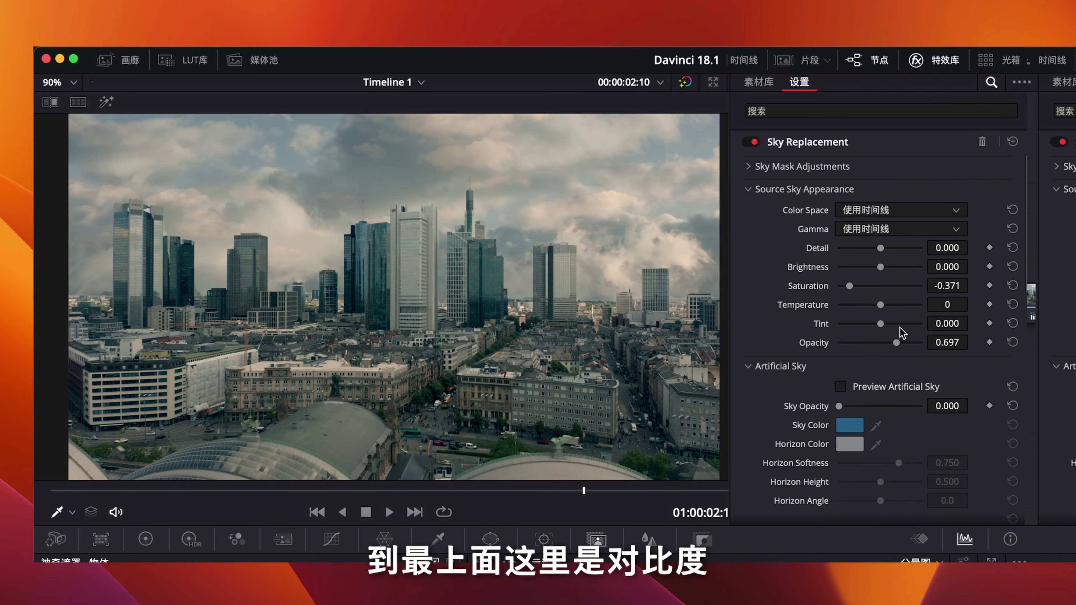
pyautogui.moveTo(896, 342); pyautogui.dragTo(931, 345)
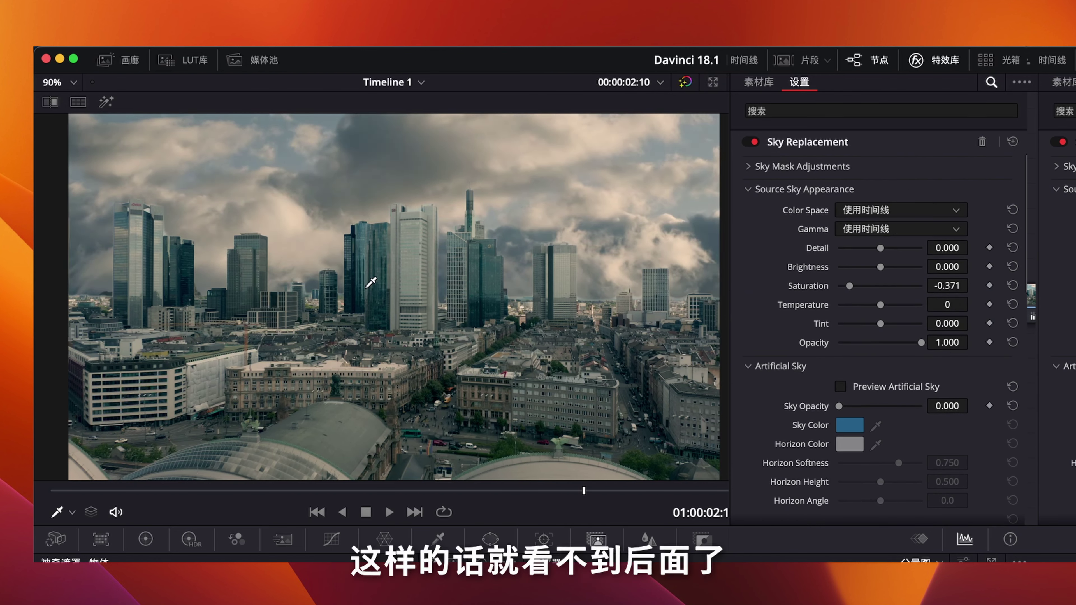
# Step: Lower the replacement sky to Adjust Position Y 0.209 so mountains appear behind the buildings
pyautogui.scroll(-15, 871, 372)
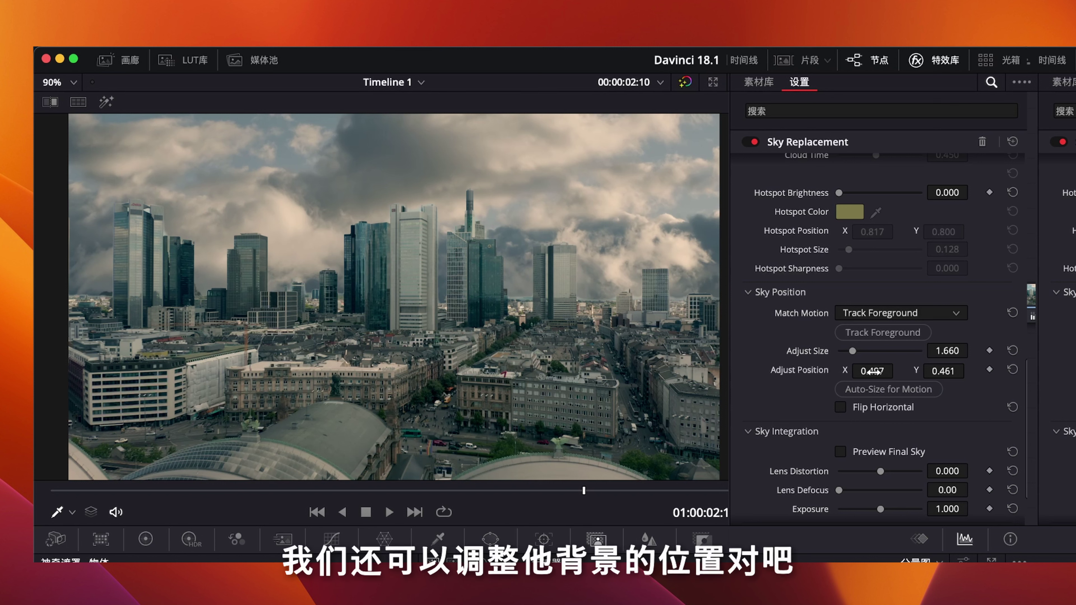
pyautogui.moveTo(886, 371); pyautogui.dragTo(756, 377)
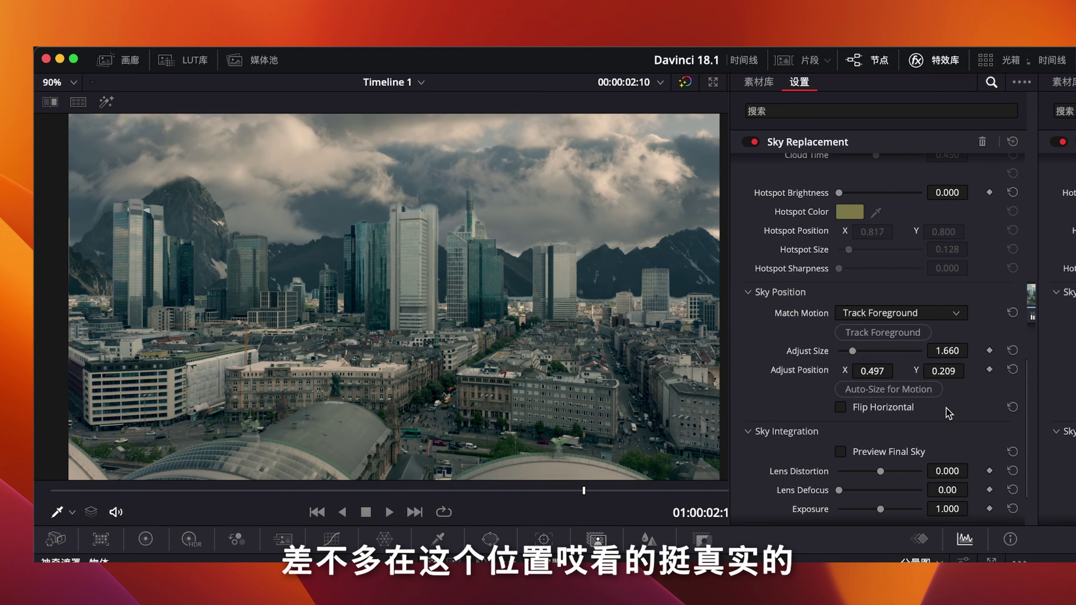
pyautogui.scroll(-3, 828, 392)
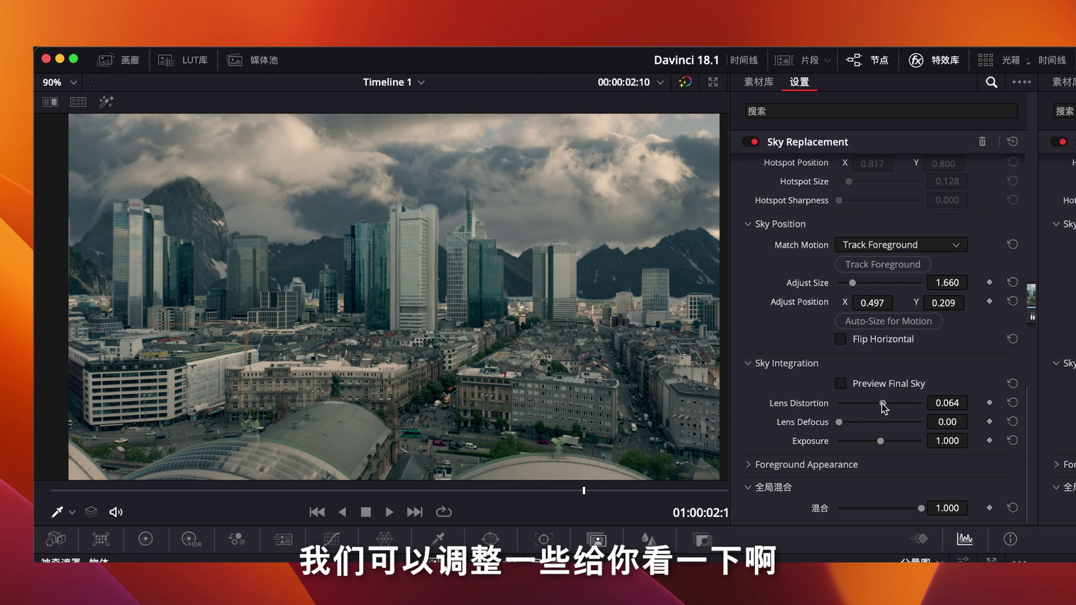
# Step: Experiment with sky lens distortion, lens defocus blur and fading the sky replacement out
pyautogui.moveTo(883, 407); pyautogui.dragTo(810, 413)
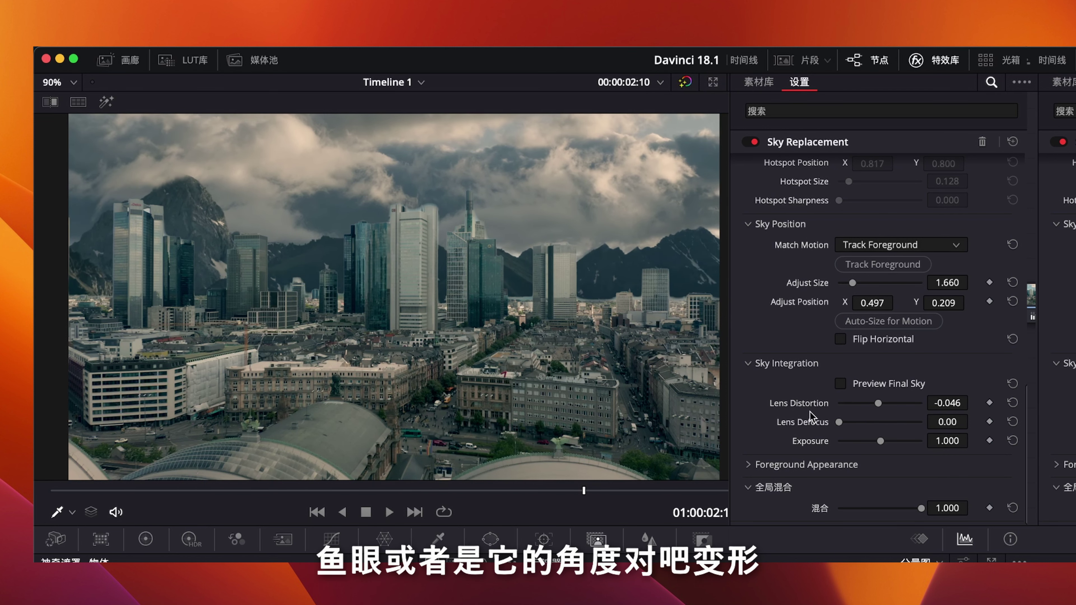
pyautogui.doubleClick(793, 407)
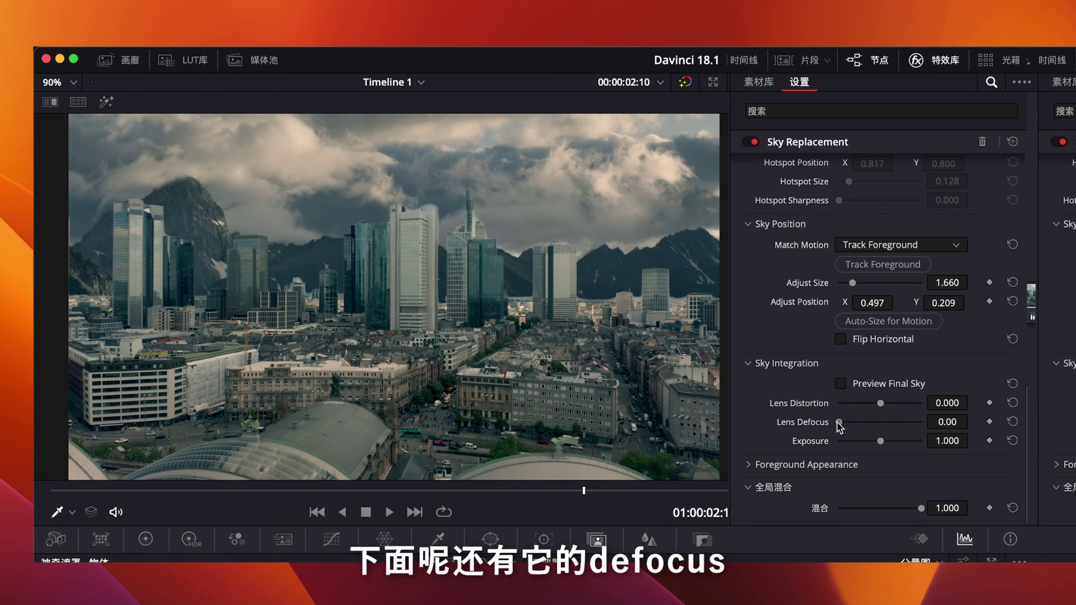
pyautogui.moveTo(837, 423)
pyautogui.mouseDown()
pyautogui.moveTo(884, 428)
pyautogui.moveTo(855, 425)
pyautogui.moveTo(874, 441)
pyautogui.mouseUp()
pyautogui.scroll(1, 895, 459)
pyautogui.scroll(-1, 855, 517)
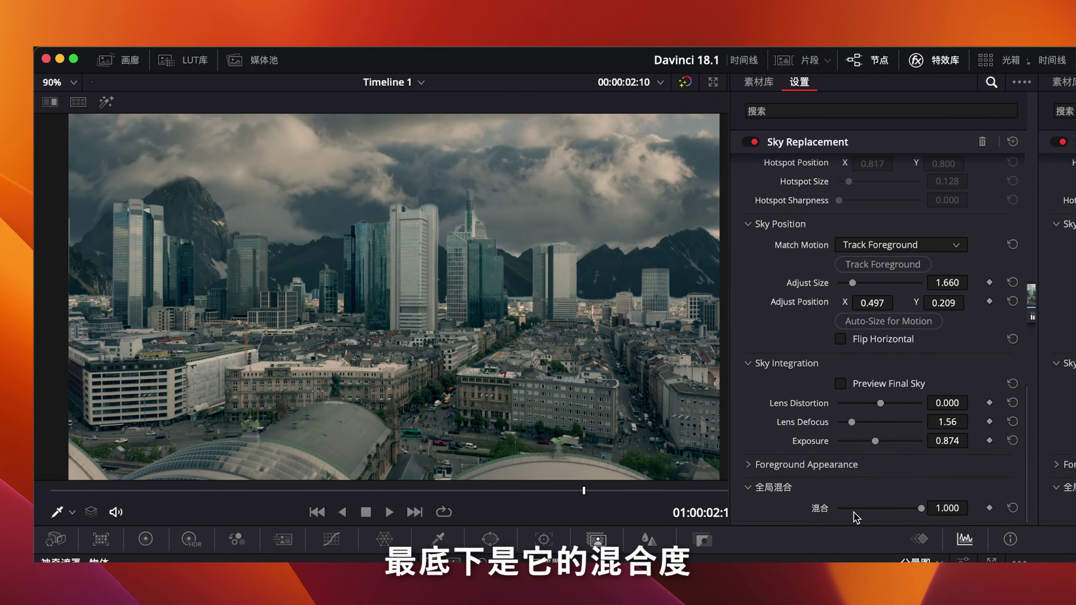
pyautogui.moveTo(922, 508)
pyautogui.mouseDown()
pyautogui.moveTo(839, 509)
pyautogui.moveTo(921, 508)
pyautogui.mouseUp()
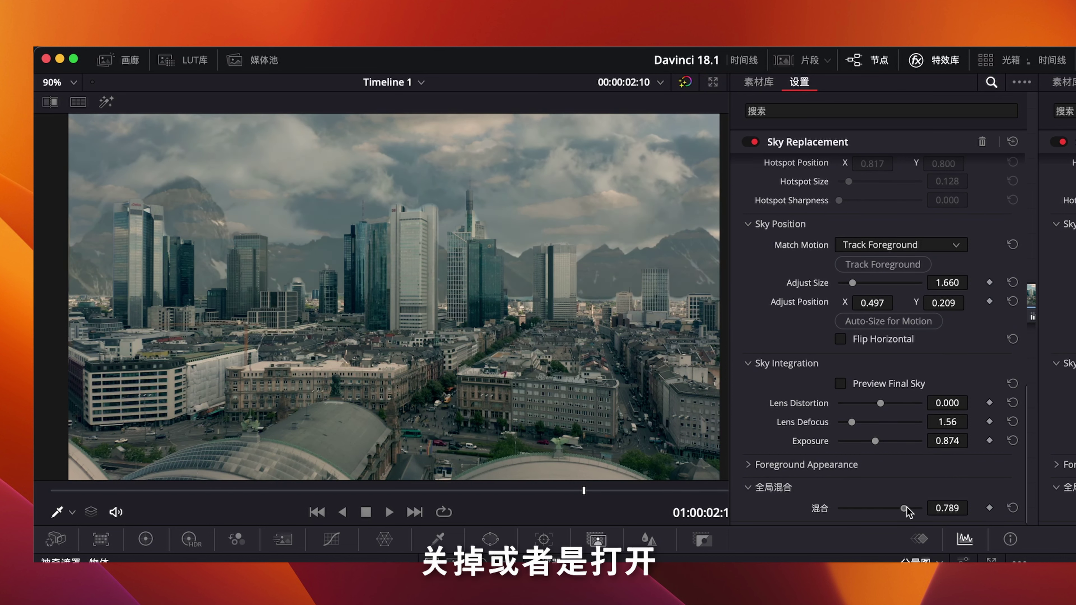
# Step: Enable Adjust Foreground and raise foreground brightness to 0.078 and saturation to 0.197
pyautogui.click(757, 464)
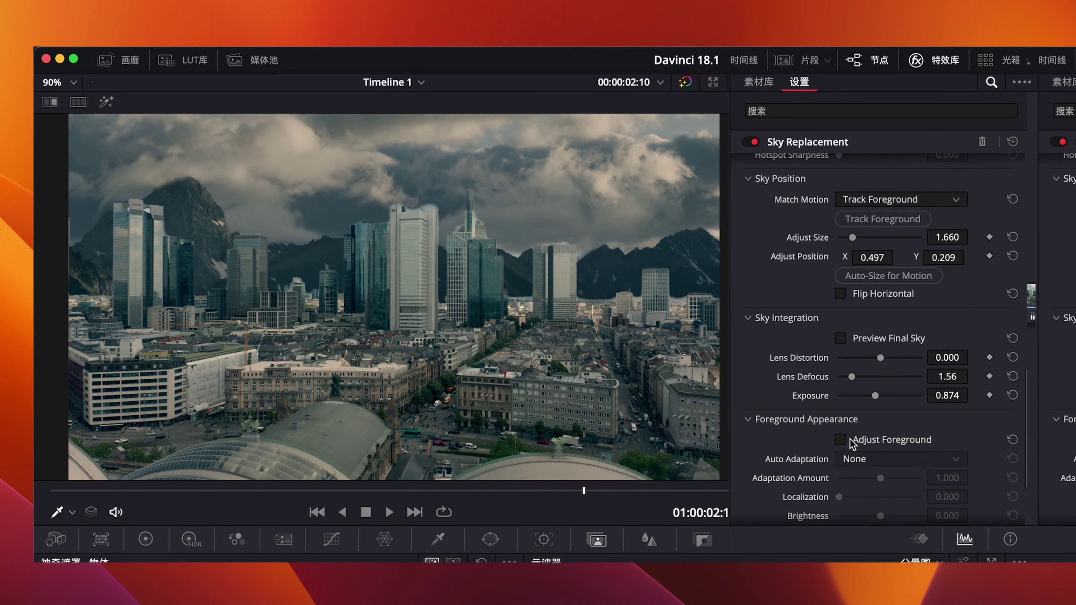
pyautogui.click(843, 440)
pyautogui.scroll(-2, 881, 449)
pyautogui.scroll(-3, 887, 462)
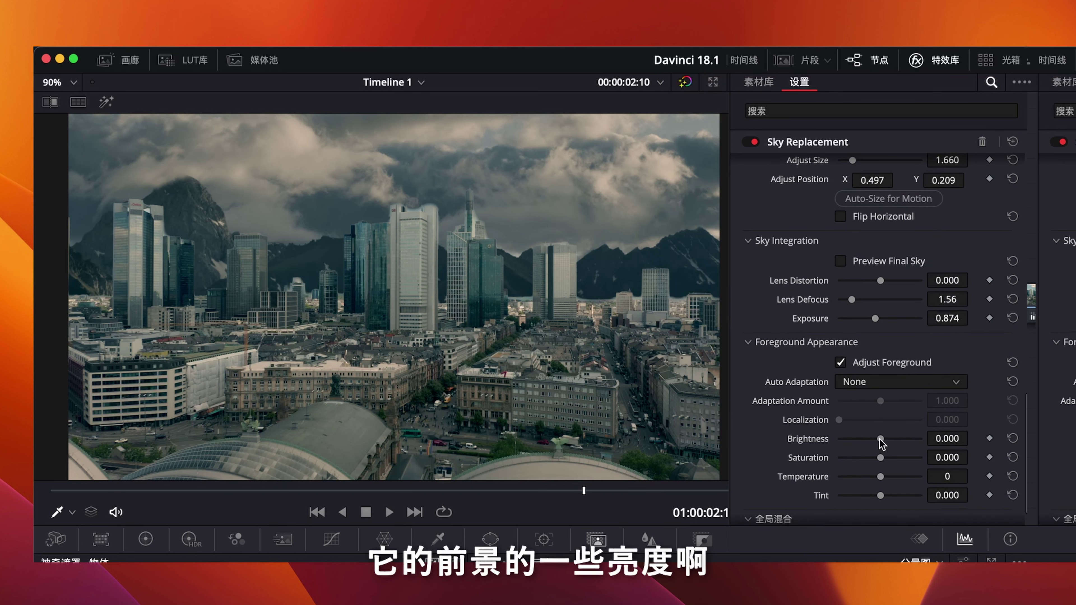
pyautogui.moveTo(880, 439); pyautogui.dragTo(895, 458)
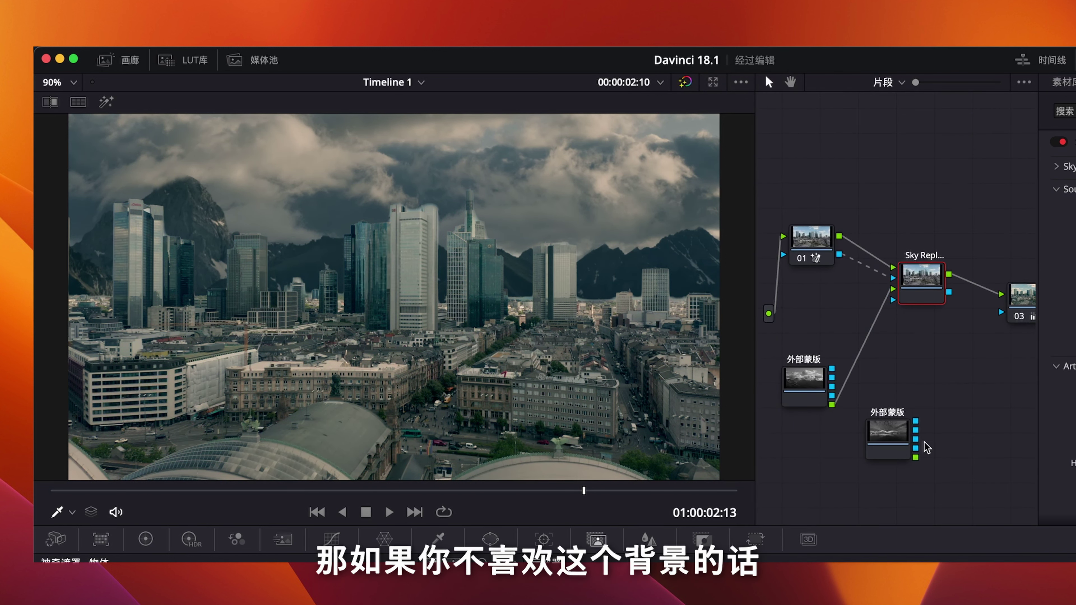
# Step: Preview the dusk sky matte on Sky Replacement, then delete the matte link to black out the sky
pyautogui.moveTo(889, 312); pyautogui.dragTo(892, 300)
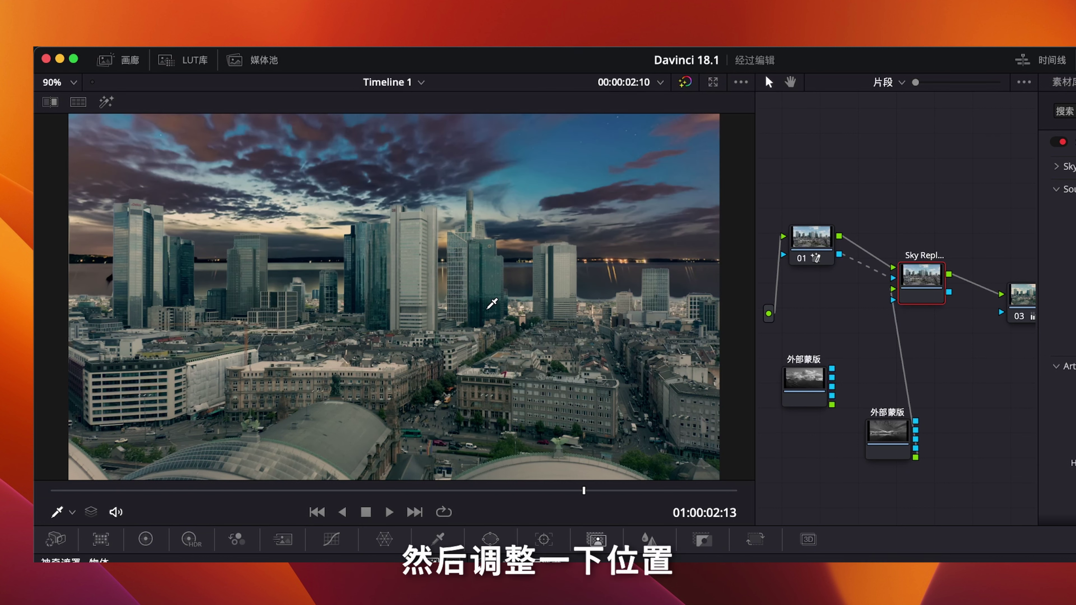
pyautogui.click(121, 490)
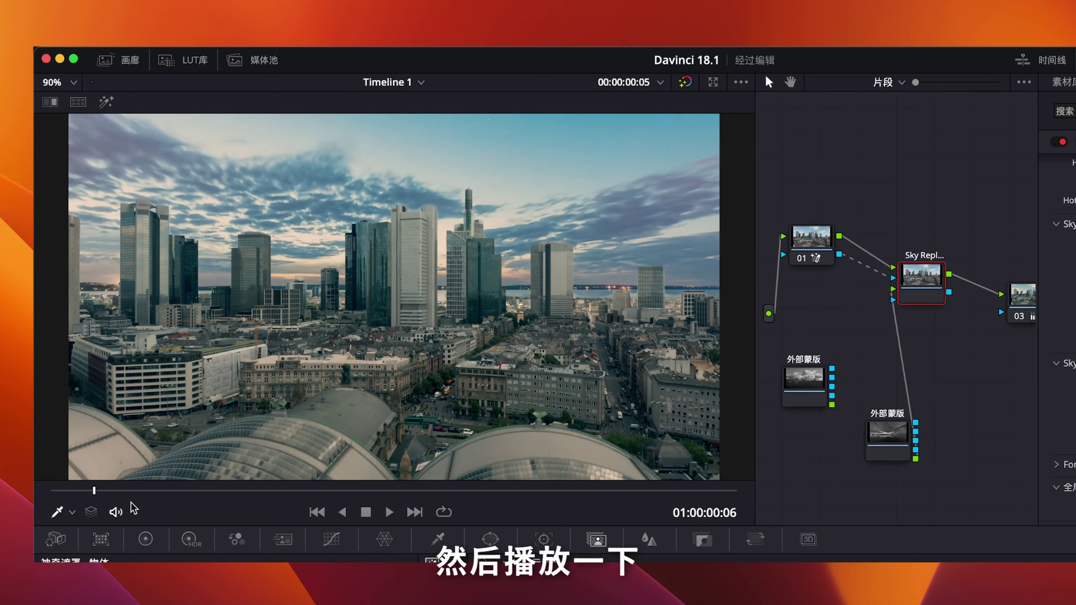
pyautogui.press('space')
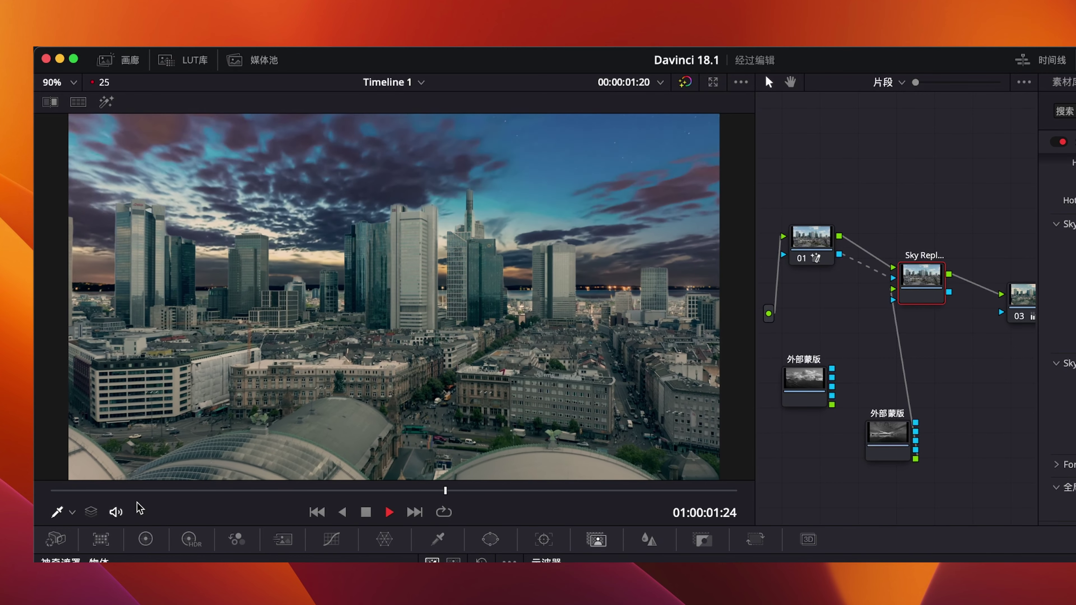
pyautogui.press('space')
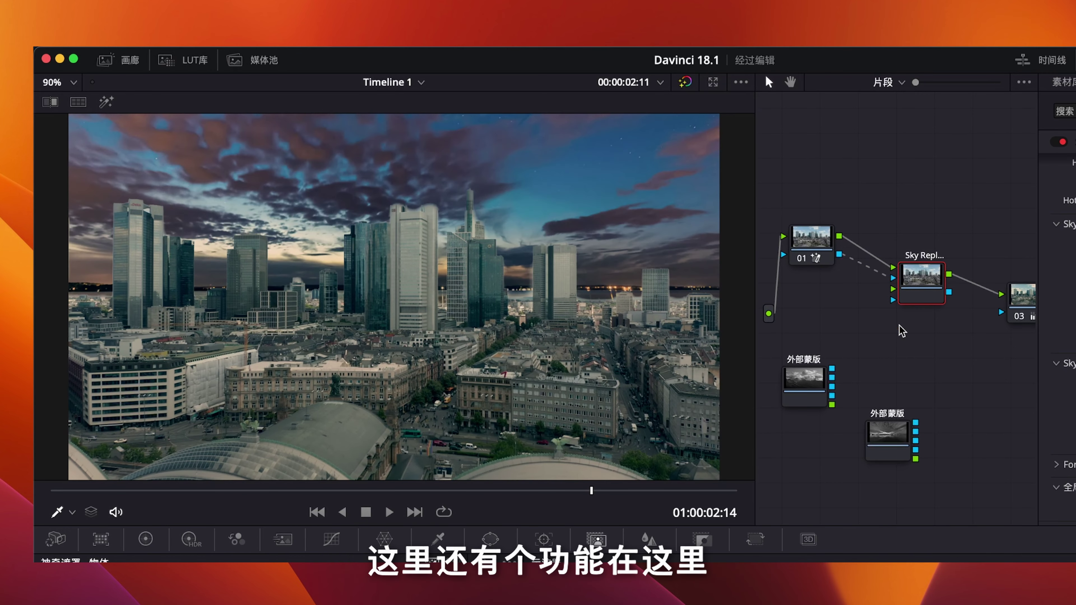
pyautogui.click(895, 327)
pyautogui.press('Delete')
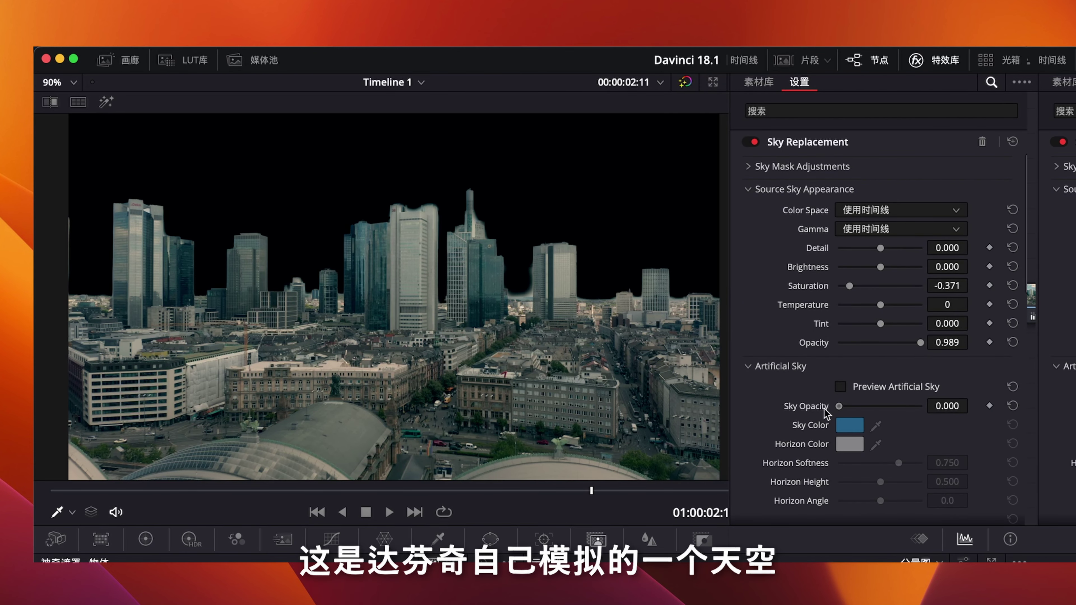
# Step: Raise artificial Sky Opacity to 0.991 and pick a blue Sky Color after trying others
pyautogui.moveTo(838, 406); pyautogui.dragTo(922, 406)
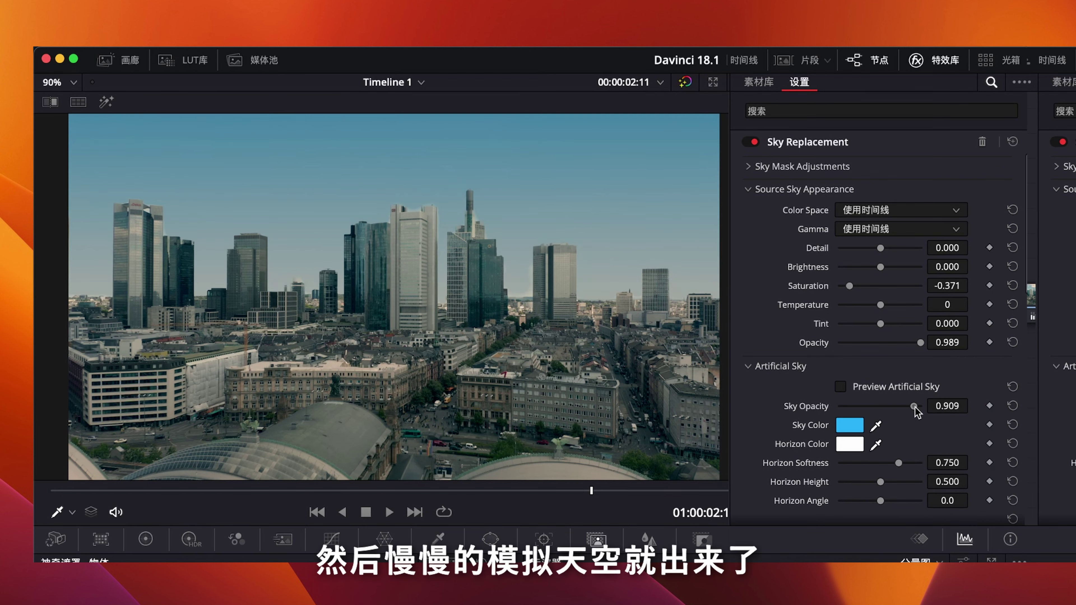
pyautogui.moveTo(925, 410); pyautogui.dragTo(917, 405)
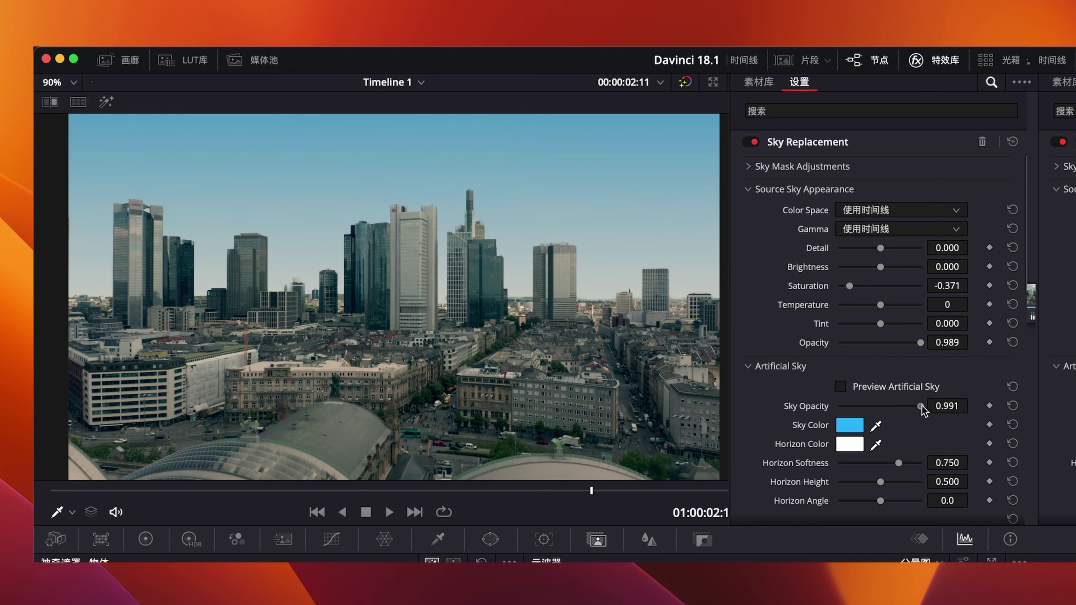
pyautogui.scroll(-2, 772, 371)
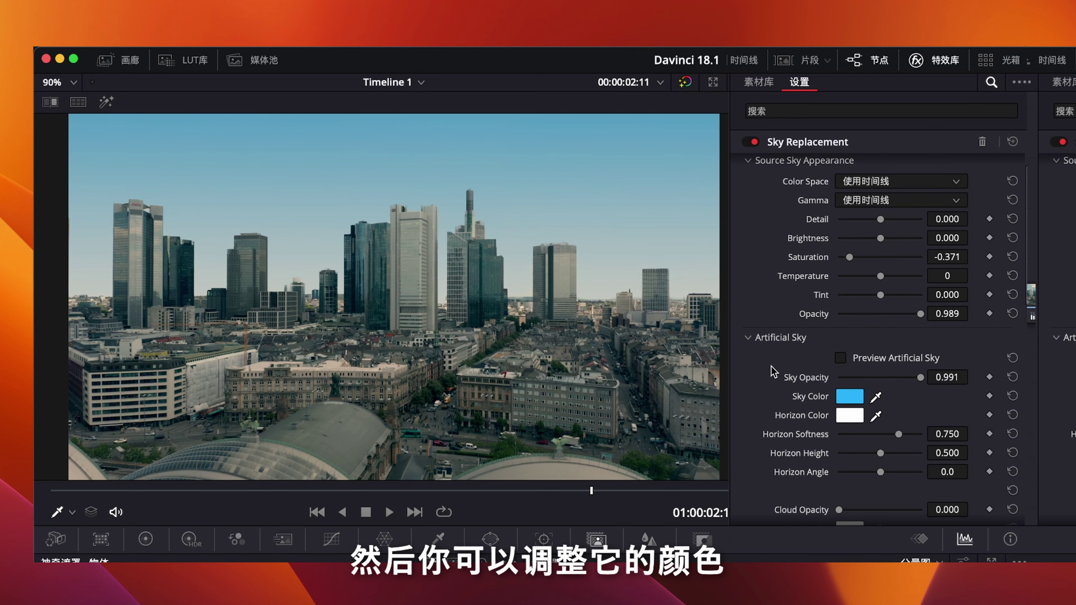
pyautogui.click(848, 400)
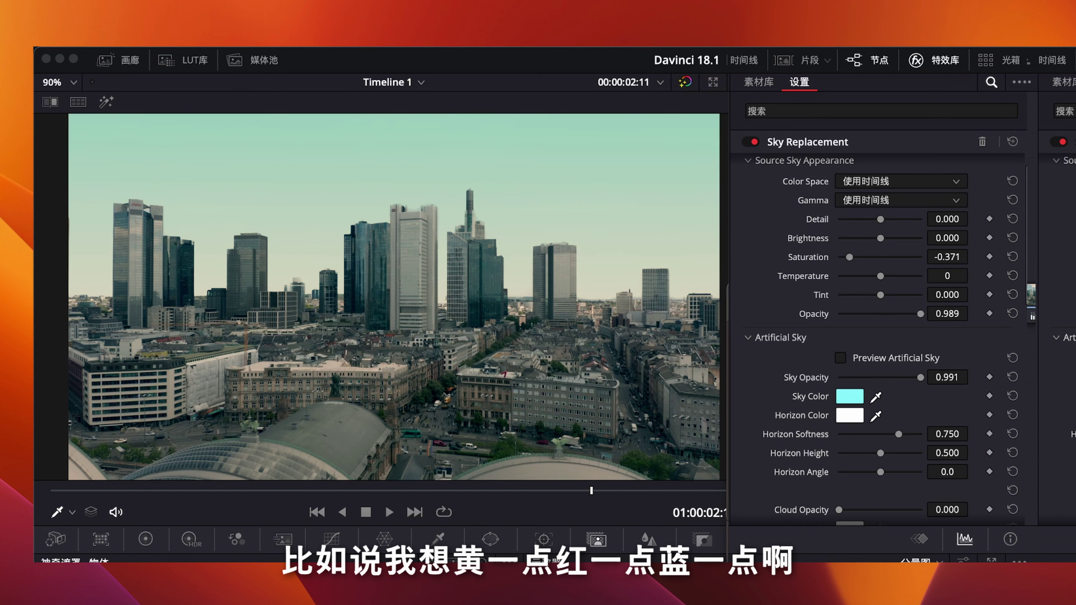
pyautogui.scroll(-3, 826, 436)
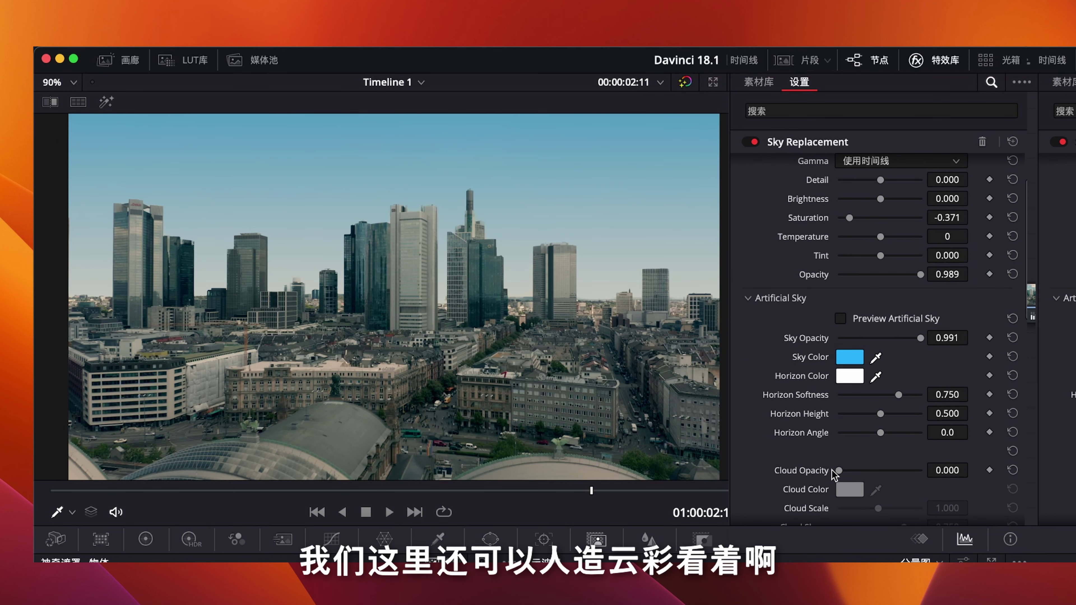
# Step: Bring in white clouds at Cloud Opacity 1.0 and adjust their scale to 0.274 and shape
pyautogui.moveTo(838, 471); pyautogui.dragTo(895, 474)
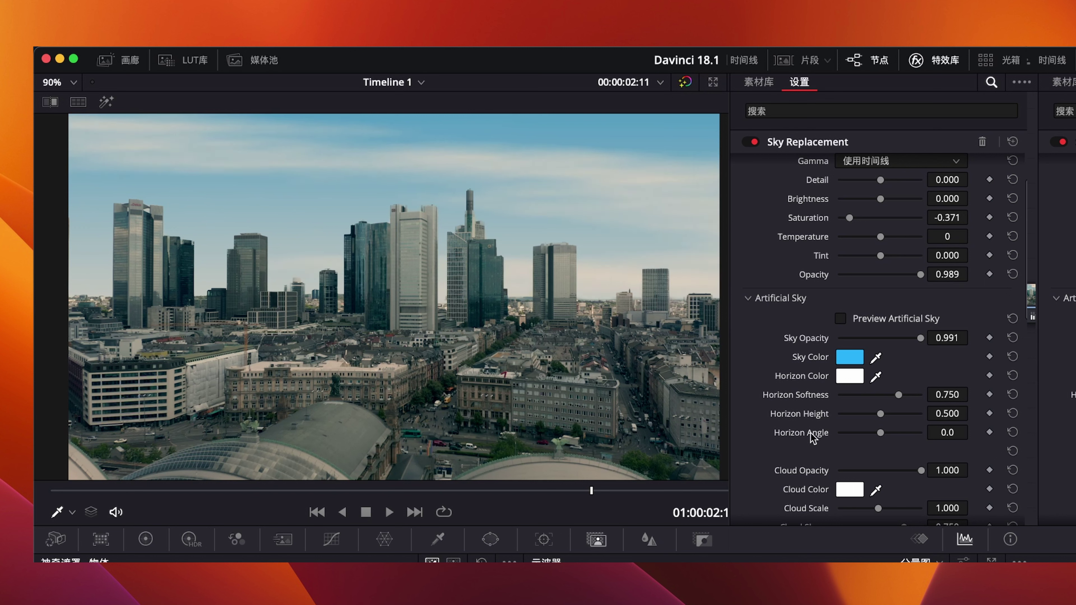
pyautogui.scroll(-3, 790, 439)
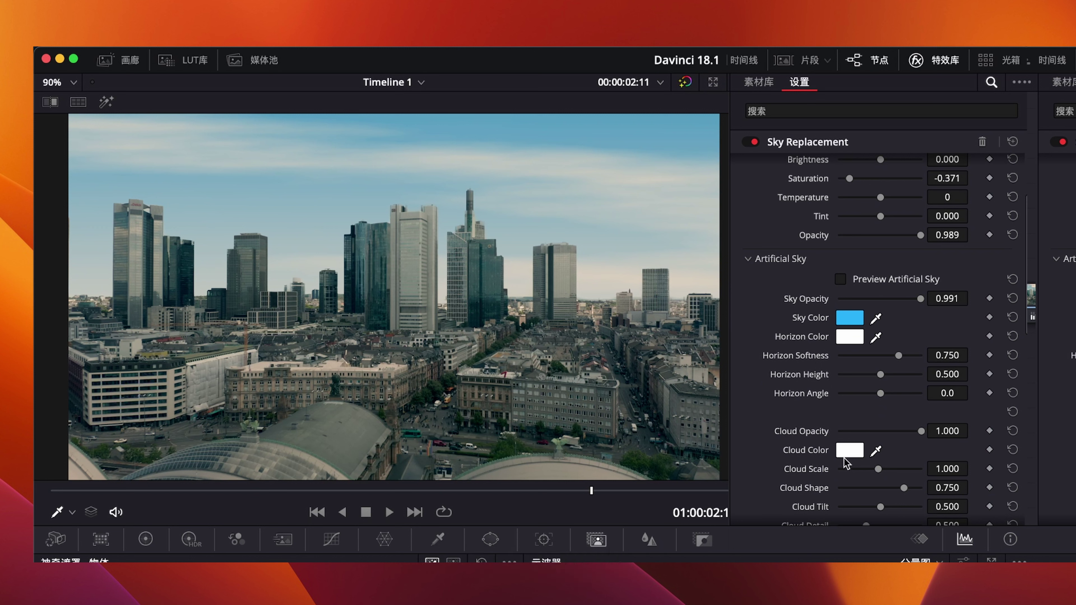
pyautogui.scroll(-2, 850, 458)
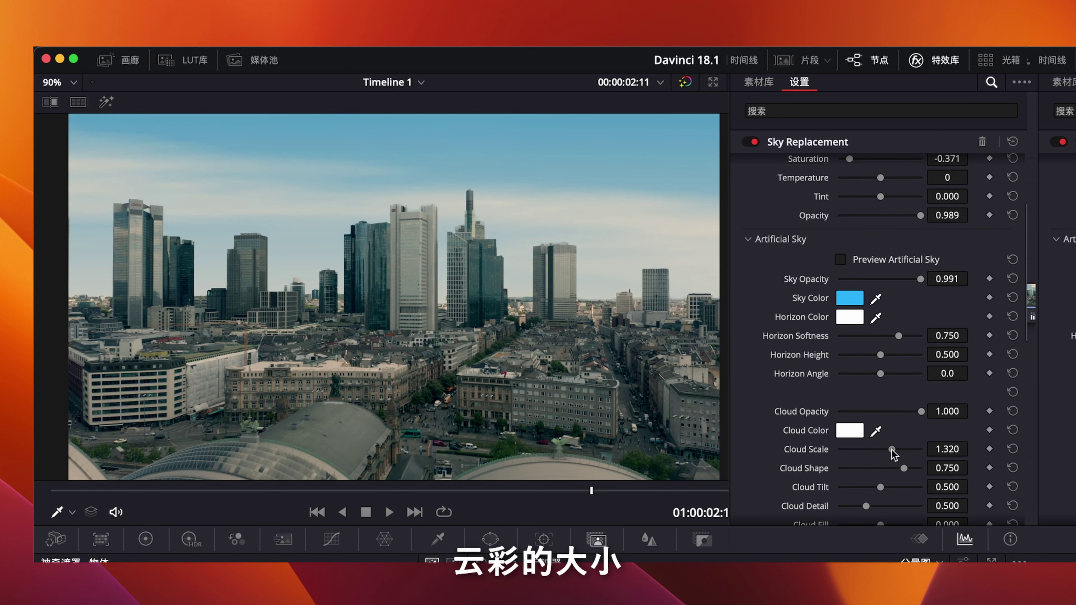
pyautogui.moveTo(878, 450)
pyautogui.mouseDown()
pyautogui.moveTo(917, 468)
pyautogui.moveTo(840, 476)
pyautogui.moveTo(858, 450)
pyautogui.moveTo(845, 449)
pyautogui.mouseUp()
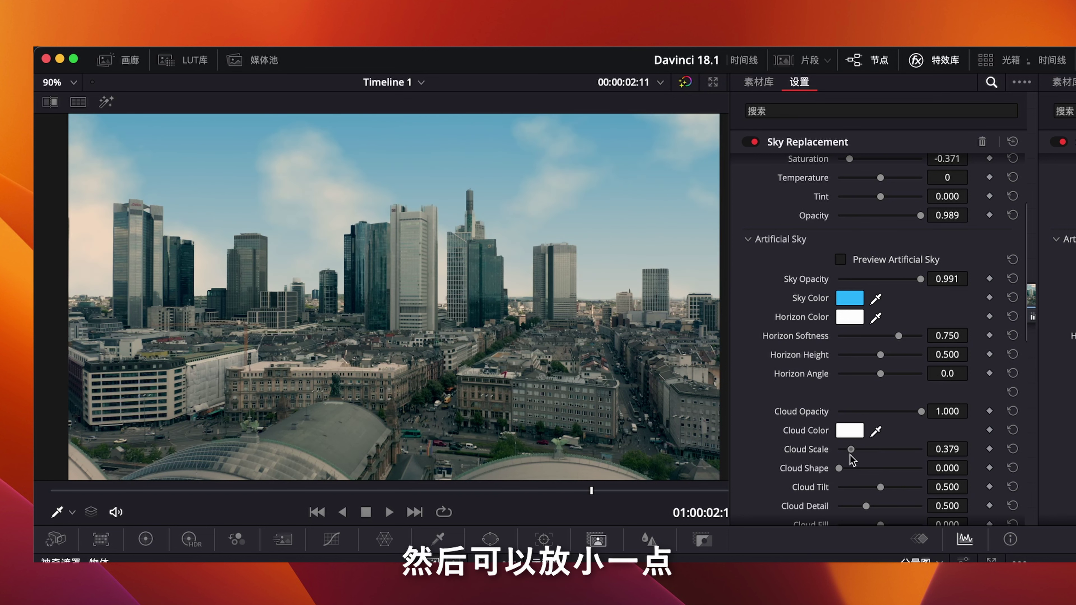
# Step: Tune cloud detail to 0.649, fill 0.138, contrast 0.559 and time 0.586
pyautogui.scroll(-1, 845, 457)
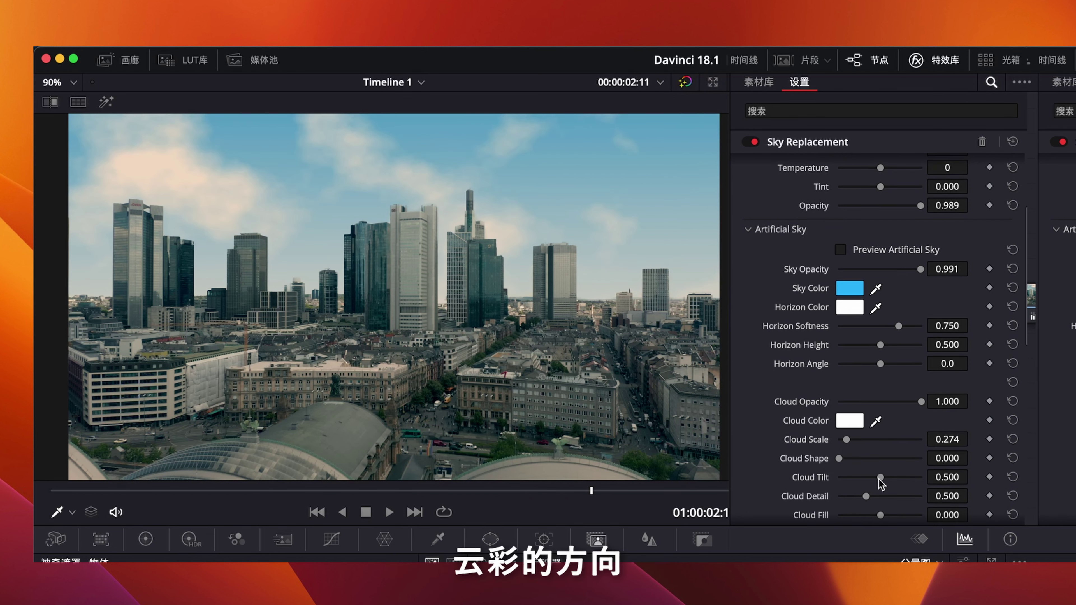
pyautogui.moveTo(880, 477)
pyautogui.mouseDown()
pyautogui.moveTo(925, 477)
pyautogui.moveTo(884, 477)
pyautogui.moveTo(866, 506)
pyautogui.moveTo(884, 504)
pyautogui.moveTo(871, 478)
pyautogui.moveTo(890, 485)
pyautogui.mouseUp()
pyautogui.scroll(-1, 884, 498)
pyautogui.scroll(-1, 884, 494)
pyautogui.scroll(-1, 905, 491)
pyautogui.scroll(-2, 886, 489)
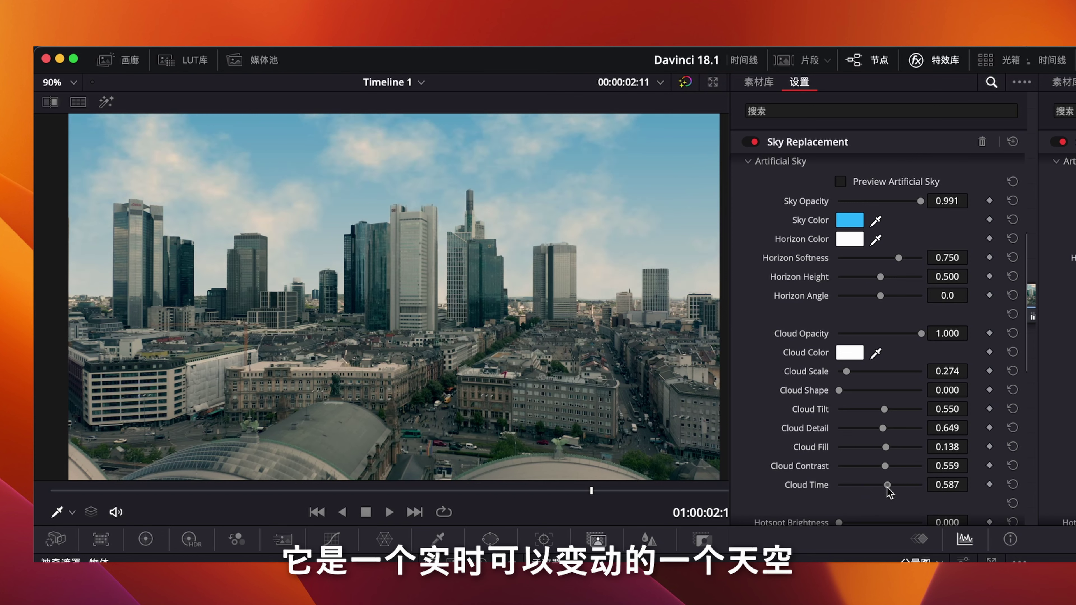
pyautogui.click(888, 446)
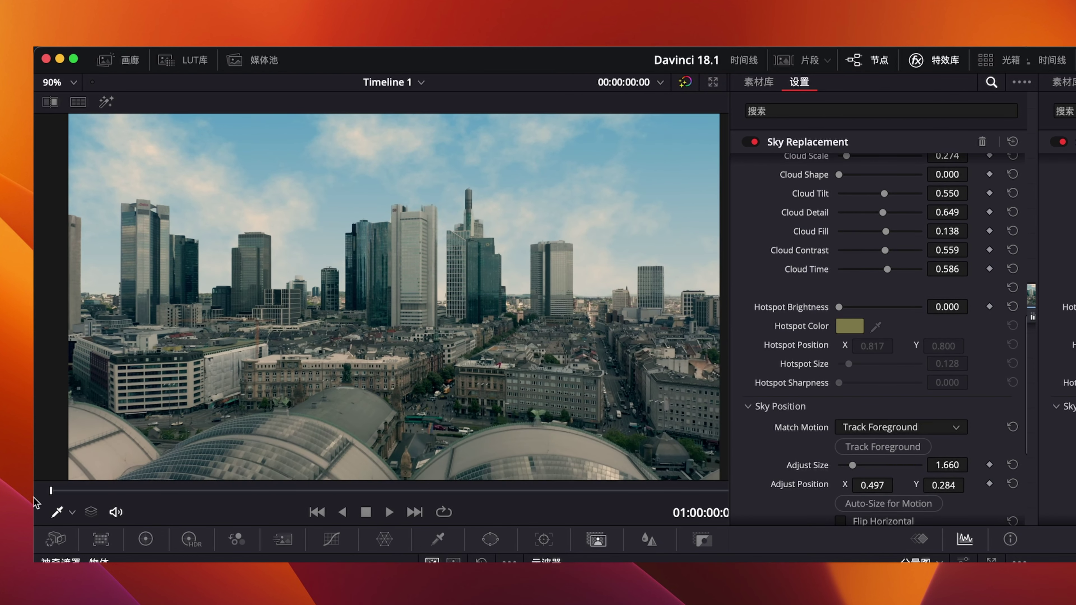
# Step: Set Match Motion to Track Original Sky and track the original sky's motion
pyautogui.press('space')
pyautogui.press('space')
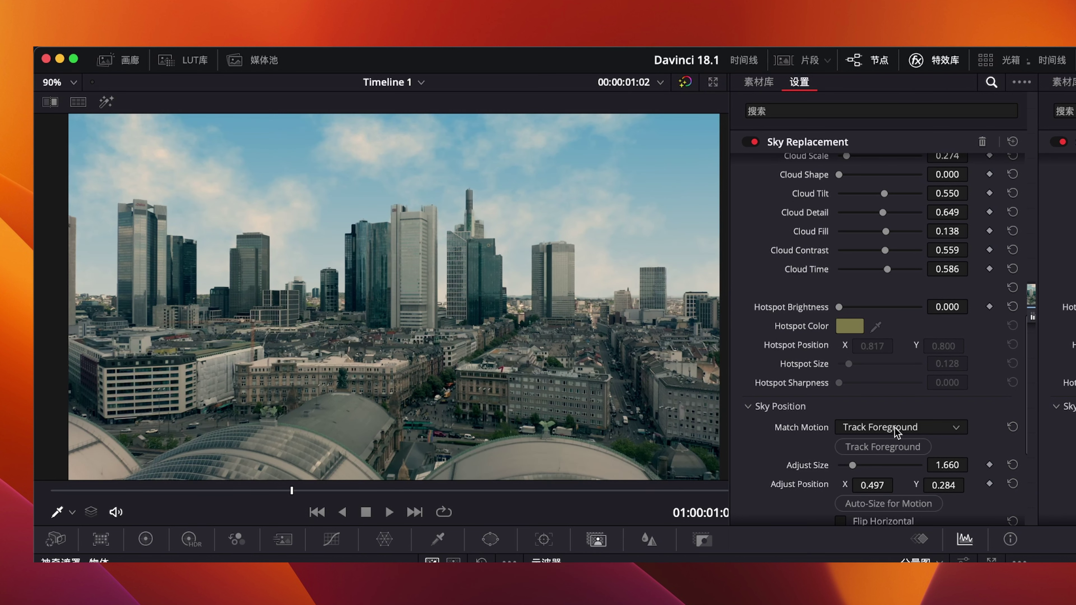
pyautogui.click(894, 428)
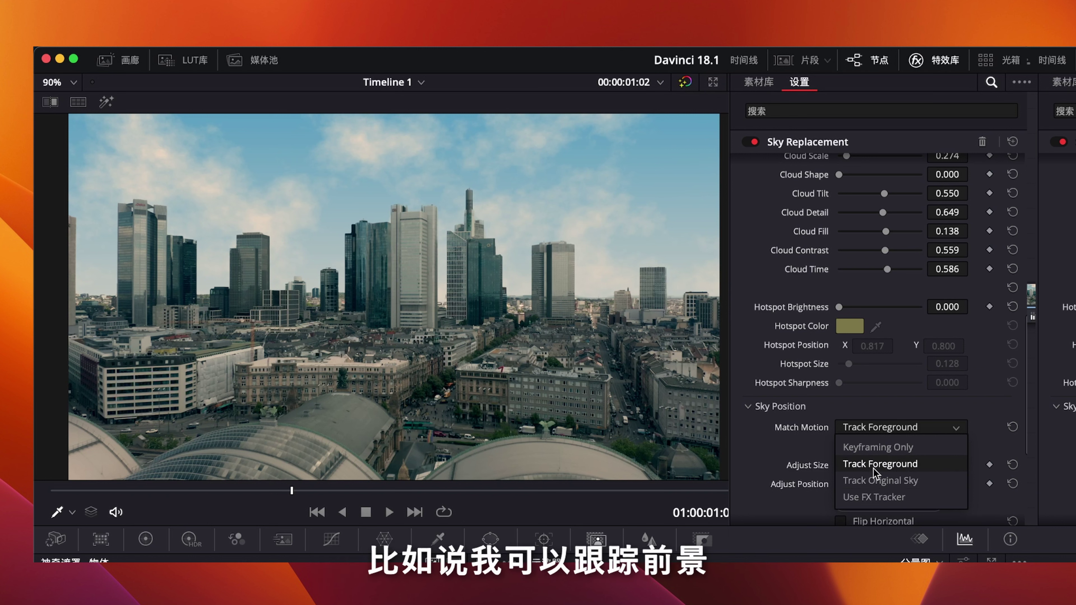
pyautogui.click(884, 481)
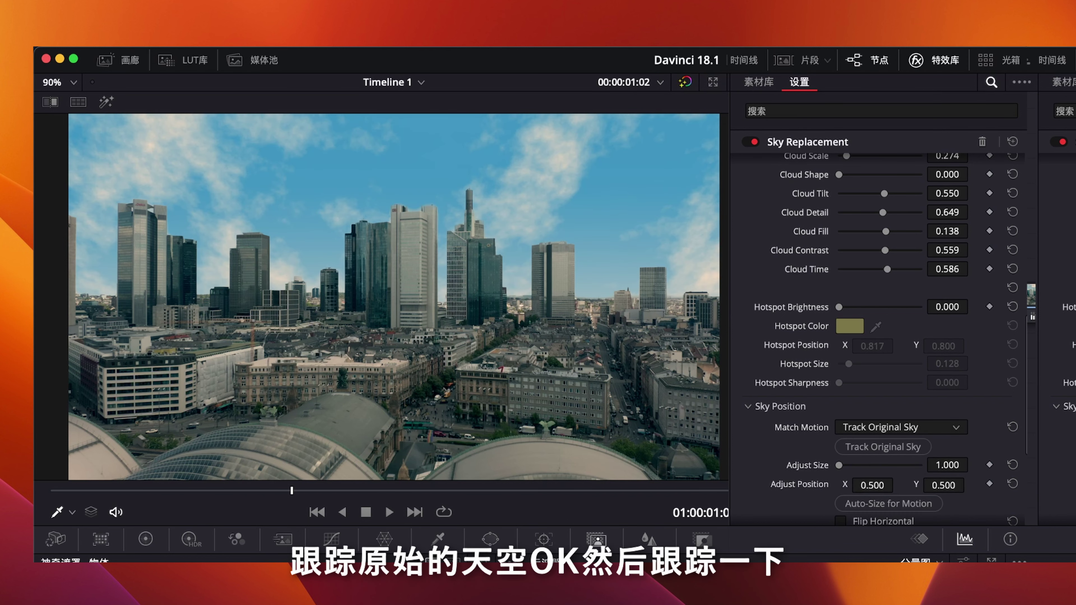
pyautogui.click(873, 446)
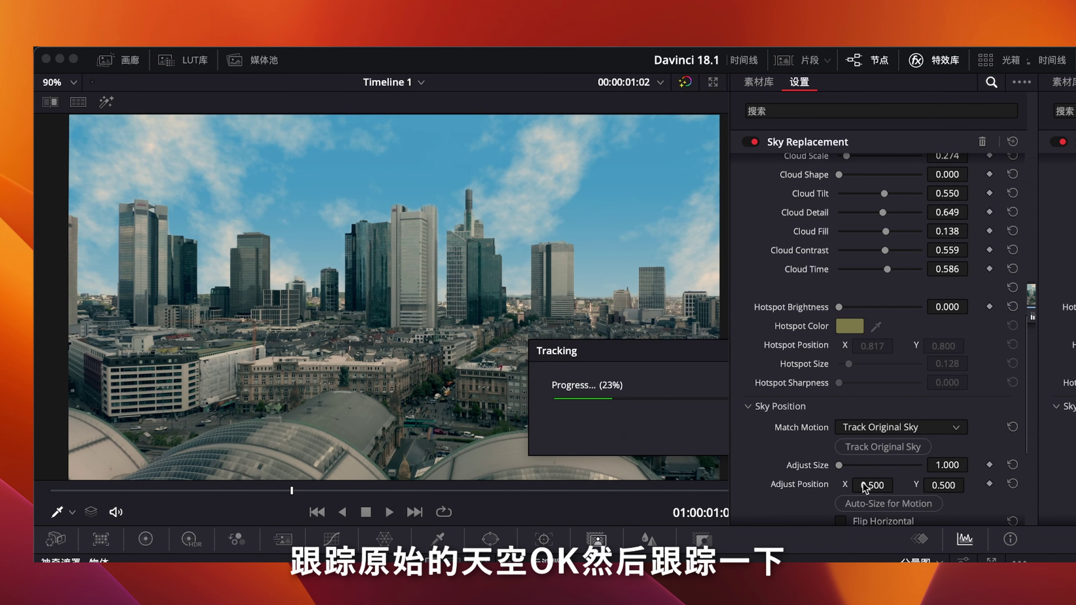
# Step: Lower the artificial sky to Adjust Position Y 0.178 and play the clip to review
pyautogui.scroll(-1, 864, 487)
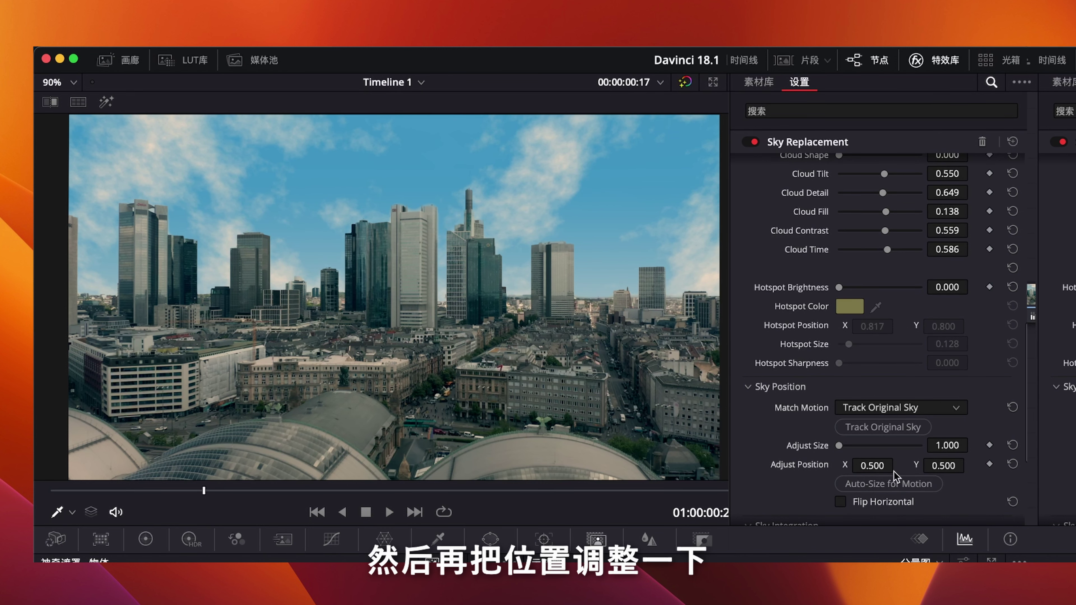
pyautogui.moveTo(941, 465); pyautogui.dragTo(898, 466)
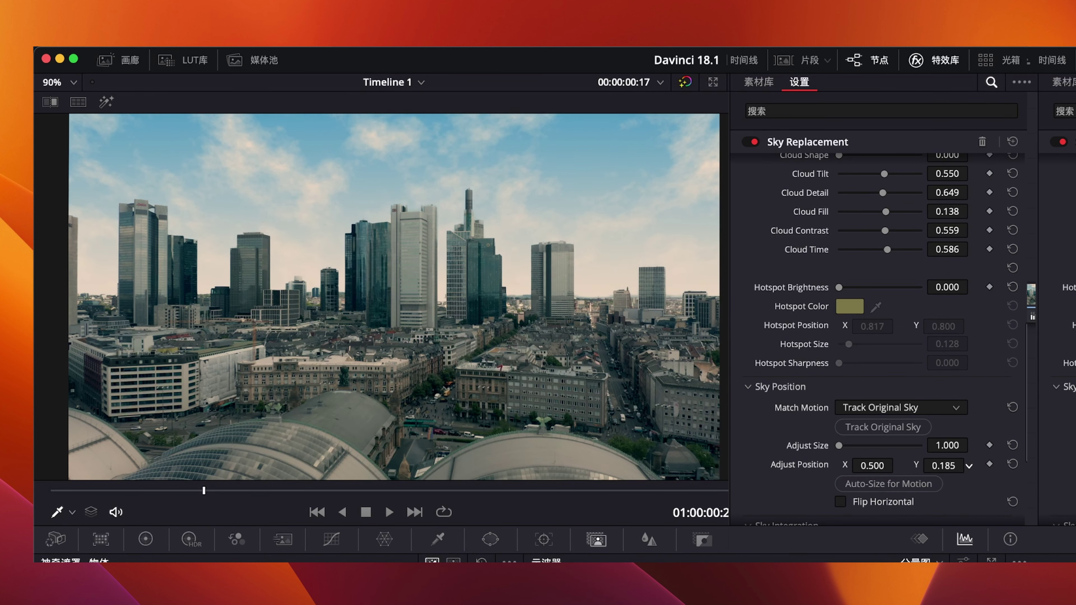
pyautogui.moveTo(968, 467); pyautogui.dragTo(974, 466)
pyautogui.press('space')
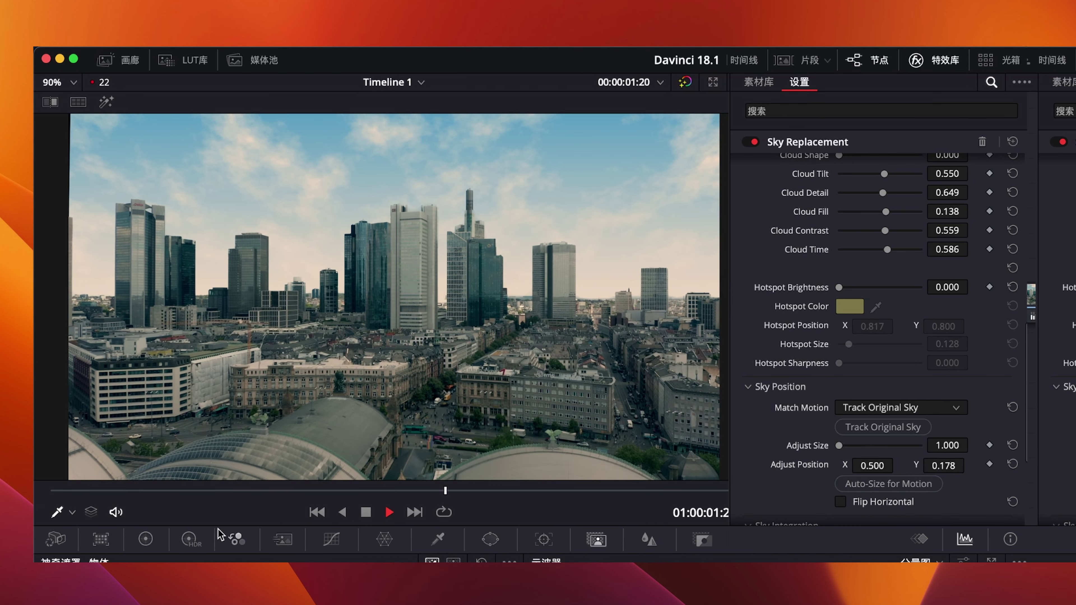
pyautogui.press('space')
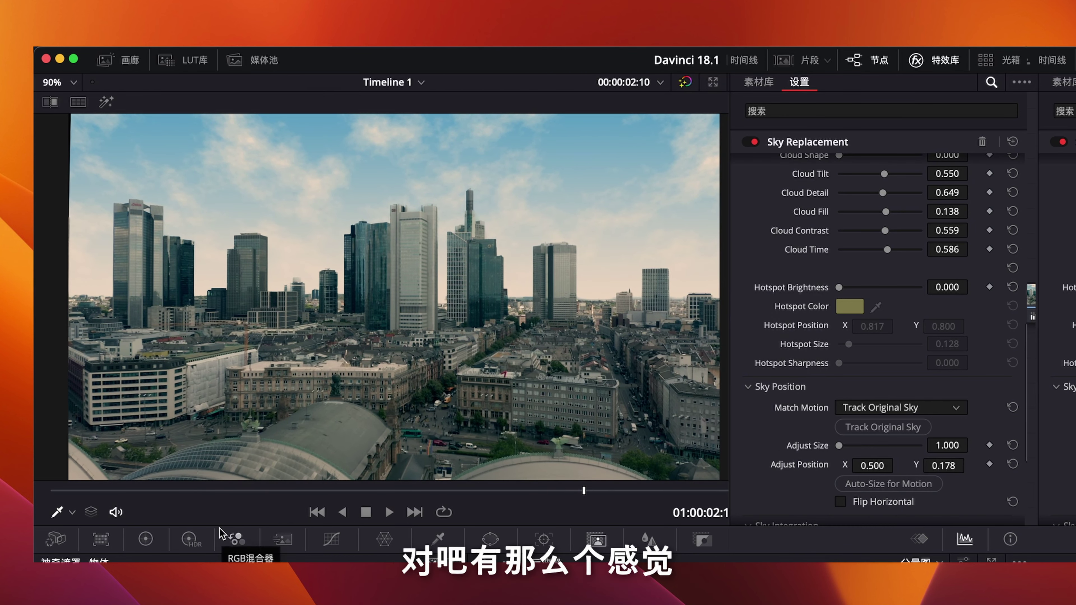